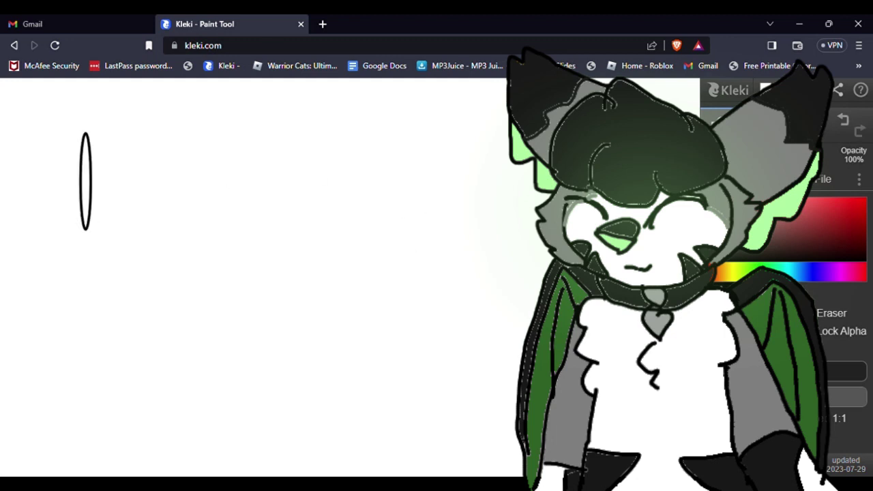
- Outline the capital letters H, o and W to spell 'How'
{"action": "key", "text": "ctrl+z"}
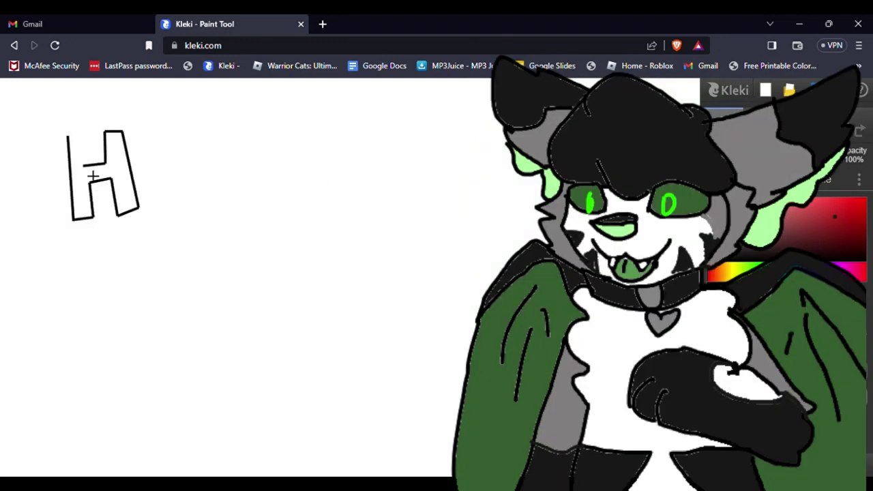
{"action": "left_click_drag", "start_coordinate": [178, 154], "coordinate": [174, 172]}
{"action": "mouse_move", "coordinate": [202, 143]}
{"action": "left_mouse_down"}
{"action": "mouse_move", "coordinate": [236, 206]}
{"action": "mouse_move", "coordinate": [283, 209]}
{"action": "mouse_move", "coordinate": [290, 162]}
{"action": "mouse_move", "coordinate": [247, 164]}
{"action": "mouse_move", "coordinate": [220, 142]}
{"action": "mouse_move", "coordinate": [201, 143]}
{"action": "left_mouse_up"}
{"action": "mouse_move", "coordinate": [95, 256]}
{"action": "left_mouse_down"}
{"action": "mouse_move", "coordinate": [81, 331]}
{"action": "mouse_move", "coordinate": [127, 327]}
{"action": "mouse_move", "coordinate": [110, 268]}
{"action": "left_mouse_up"}
- Outline the letters D, r, A and W below to spell 'DrAW'
{"action": "mouse_move", "coordinate": [96, 256]}
{"action": "left_mouse_down"}
{"action": "mouse_move", "coordinate": [138, 272]}
{"action": "mouse_move", "coordinate": [92, 342]}
{"action": "left_mouse_up"}
{"action": "mouse_move", "coordinate": [159, 310]}
{"action": "left_mouse_down"}
{"action": "mouse_move", "coordinate": [137, 343]}
{"action": "mouse_move", "coordinate": [143, 273]}
{"action": "left_mouse_up"}
{"action": "key", "text": "ctrl+z"}
{"action": "mouse_move", "coordinate": [143, 273]}
{"action": "left_mouse_down"}
{"action": "mouse_move", "coordinate": [166, 300]}
{"action": "mouse_move", "coordinate": [141, 343]}
{"action": "left_mouse_up"}
{"action": "left_click_drag", "start_coordinate": [166, 315], "coordinate": [187, 327]}
{"action": "left_click_drag", "start_coordinate": [167, 300], "coordinate": [185, 300]}
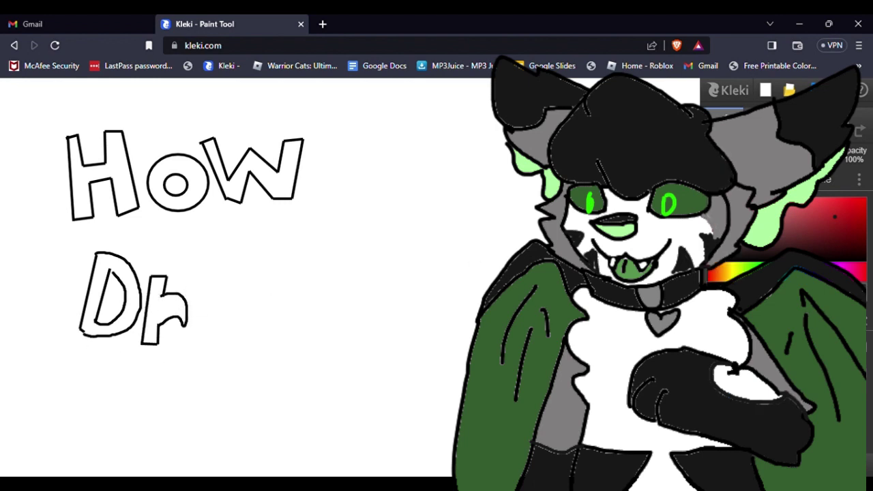
{"action": "mouse_move", "coordinate": [196, 347]}
{"action": "left_mouse_down"}
{"action": "mouse_move", "coordinate": [251, 282]}
{"action": "mouse_move", "coordinate": [261, 364]}
{"action": "mouse_move", "coordinate": [227, 322]}
{"action": "mouse_move", "coordinate": [215, 360]}
{"action": "mouse_move", "coordinate": [194, 349]}
{"action": "left_mouse_up"}
{"action": "mouse_move", "coordinate": [225, 307]}
{"action": "left_mouse_down"}
{"action": "mouse_move", "coordinate": [228, 285]}
{"action": "mouse_move", "coordinate": [212, 303]}
{"action": "left_mouse_up"}
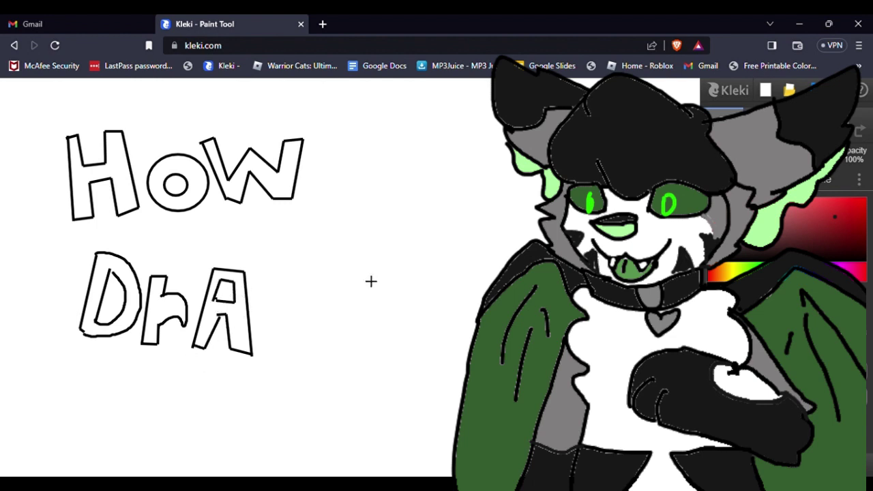
{"action": "mouse_move", "coordinate": [259, 280]}
{"action": "left_mouse_down"}
{"action": "mouse_move", "coordinate": [298, 357]}
{"action": "mouse_move", "coordinate": [323, 304]}
{"action": "mouse_move", "coordinate": [351, 366]}
{"action": "mouse_move", "coordinate": [368, 362]}
{"action": "mouse_move", "coordinate": [386, 284]}
{"action": "mouse_move", "coordinate": [366, 279]}
{"action": "mouse_move", "coordinate": [329, 297]}
{"action": "mouse_move", "coordinate": [306, 324]}
{"action": "mouse_move", "coordinate": [276, 280]}
{"action": "left_mouse_up"}
{"action": "left_click_drag", "start_coordinate": [277, 280], "coordinate": [259, 282]}
- Draw a star beside 'How', fill it yellow, and fill DrAW's W, A and r green
{"action": "mouse_move", "coordinate": [363, 135]}
{"action": "left_mouse_down"}
{"action": "mouse_move", "coordinate": [345, 170]}
{"action": "mouse_move", "coordinate": [386, 198]}
{"action": "mouse_move", "coordinate": [394, 158]}
{"action": "mouse_move", "coordinate": [364, 136]}
{"action": "left_mouse_up"}
{"action": "left_click", "coordinate": [365, 172]}
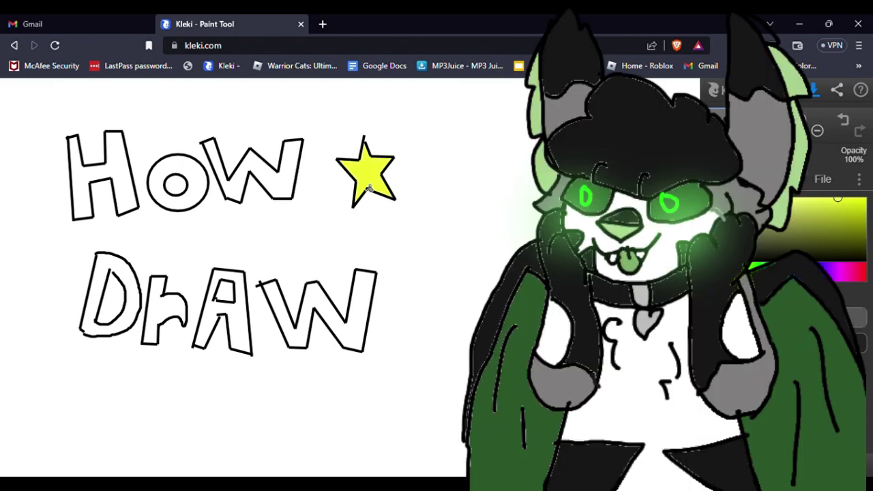
{"action": "left_click", "coordinate": [339, 344]}
{"action": "left_click", "coordinate": [235, 324]}
{"action": "left_click", "coordinate": [164, 314]}
{"action": "left_click", "coordinate": [102, 293]}
{"action": "key", "text": "ctrl+z"}
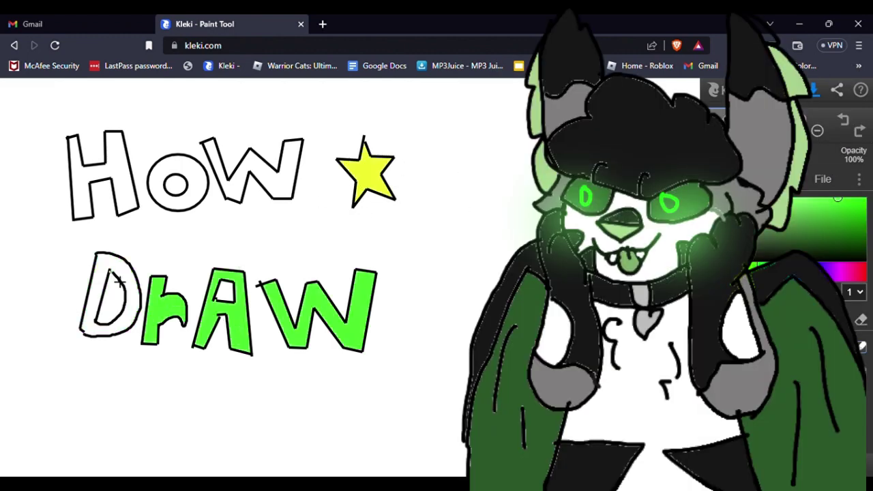
- Fill the letters of 'How' and the D of 'DrAW' green
{"action": "left_click", "coordinate": [109, 293]}
{"action": "key", "text": "ctrl+z"}
{"action": "left_click", "coordinate": [252, 170]}
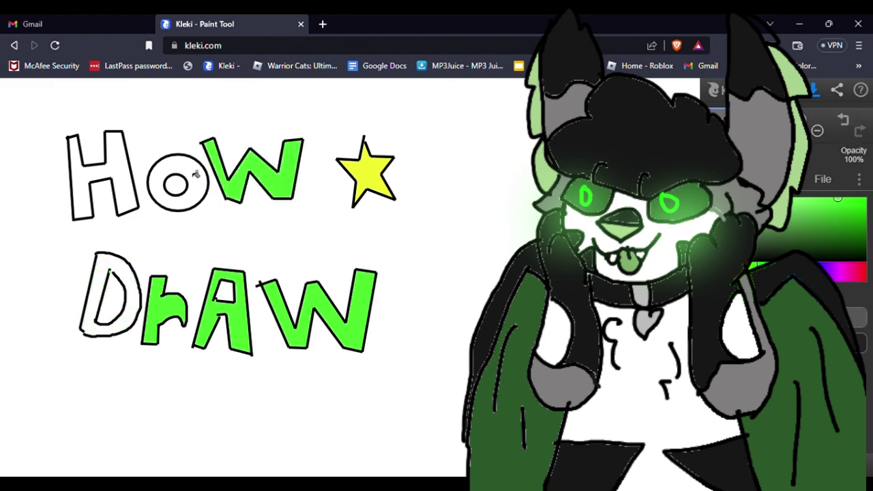
{"action": "left_click", "coordinate": [103, 177]}
{"action": "left_click", "coordinate": [185, 171]}
{"action": "scroll", "coordinate": [354, 286], "scroll_direction": "up", "scroll_amount": 2}
{"action": "left_click", "coordinate": [273, 197]}
{"action": "scroll", "coordinate": [272, 198], "scroll_direction": "down", "scroll_amount": 2}
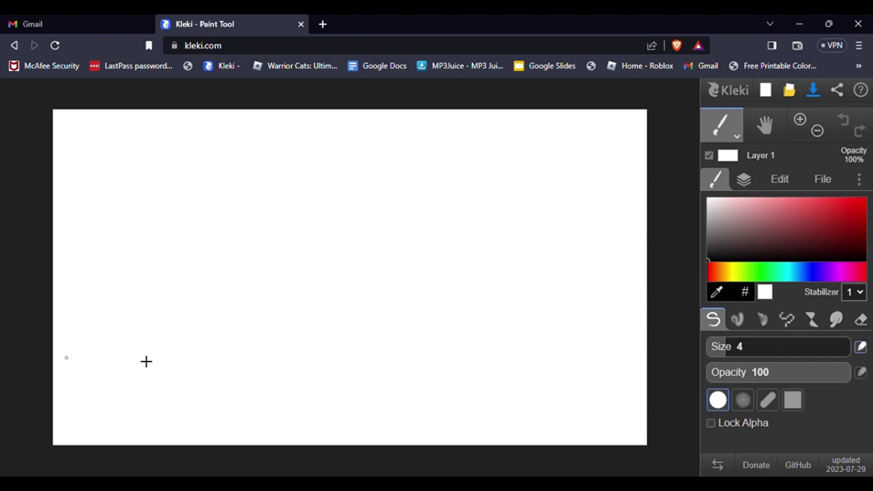
- Set the colour to pure red and select the Shape tool's outlined ellipse
{"action": "left_click_drag", "start_coordinate": [775, 225], "coordinate": [864, 198]}
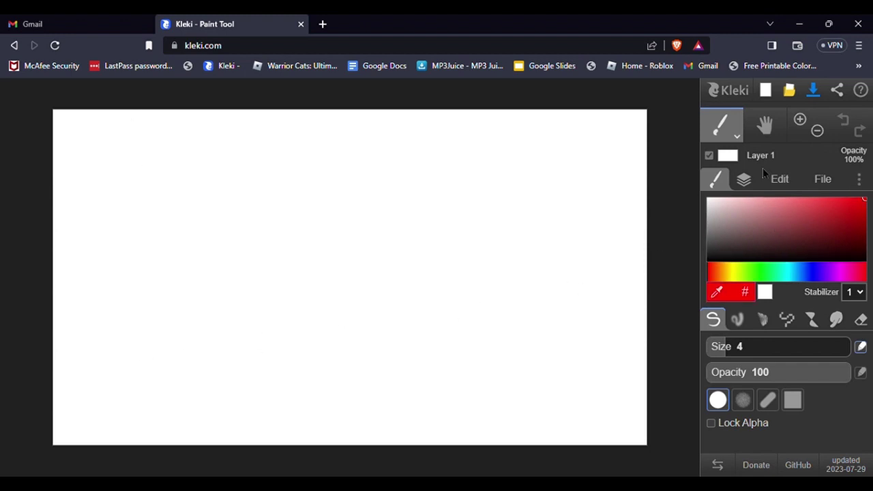
{"action": "left_click", "coordinate": [720, 126]}
{"action": "left_click", "coordinate": [720, 257]}
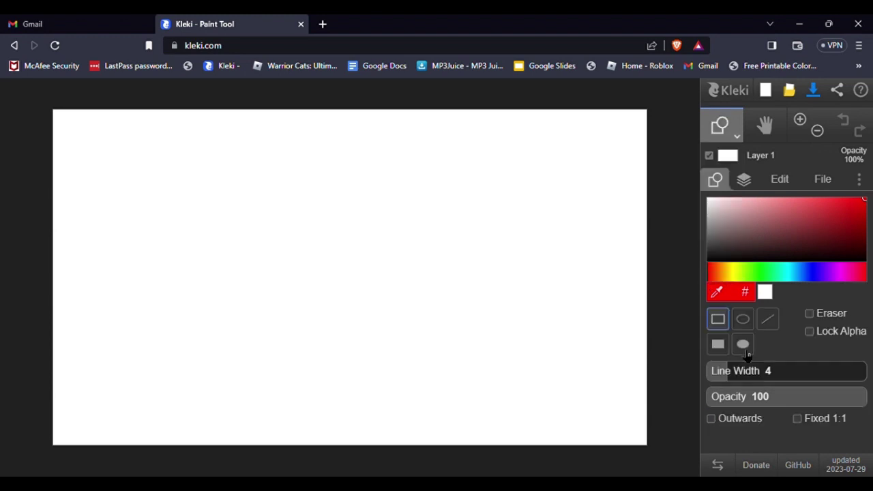
{"action": "left_click", "coordinate": [743, 319]}
{"action": "left_click", "coordinate": [799, 122]}
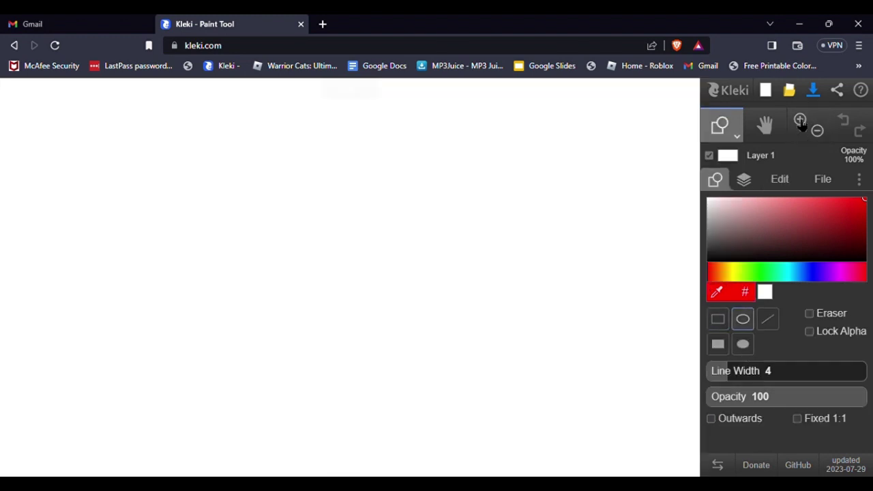
{"action": "left_click", "coordinate": [765, 125]}
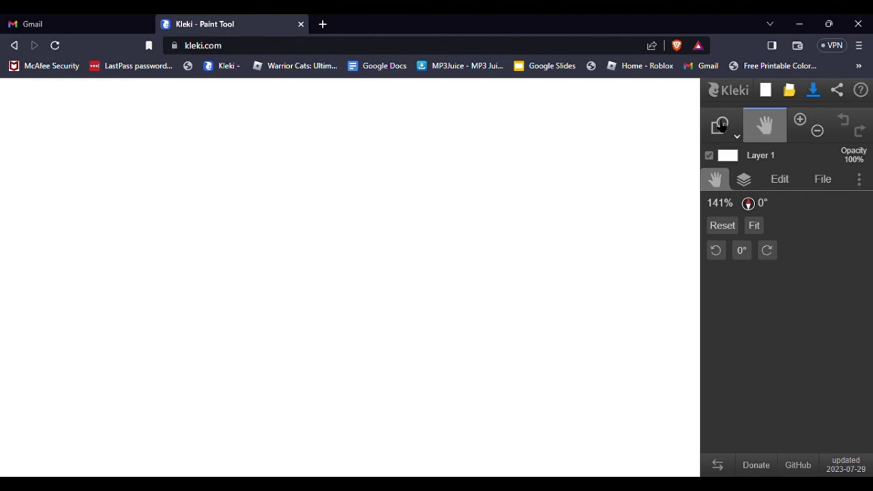
- Add a transparent Layer 2, delete the white Layer 1, and reset zoom to 100%
{"action": "left_click", "coordinate": [733, 187]}
{"action": "left_click", "coordinate": [716, 207]}
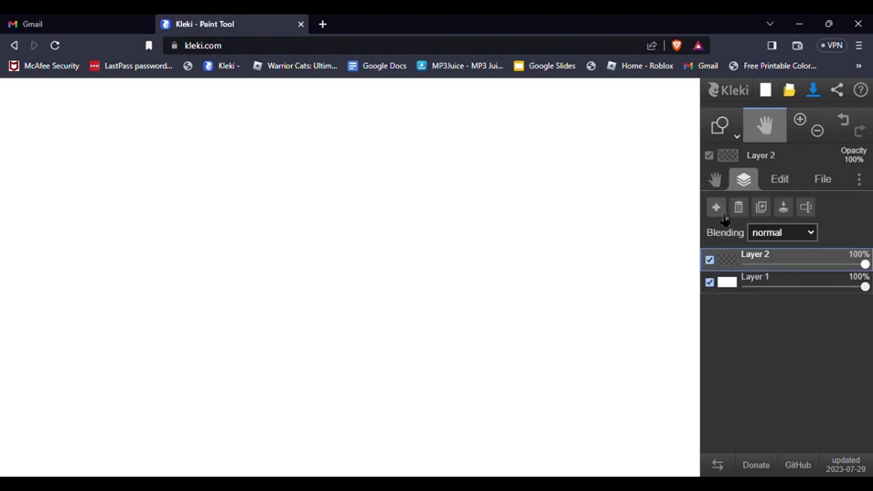
{"action": "left_click", "coordinate": [765, 282]}
{"action": "left_click", "coordinate": [738, 207]}
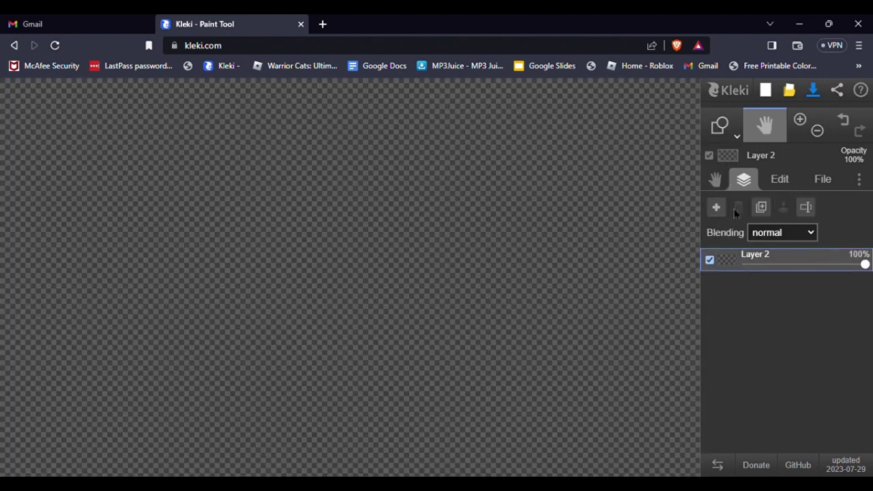
{"action": "key", "text": "minus"}
{"action": "left_click", "coordinate": [712, 177]}
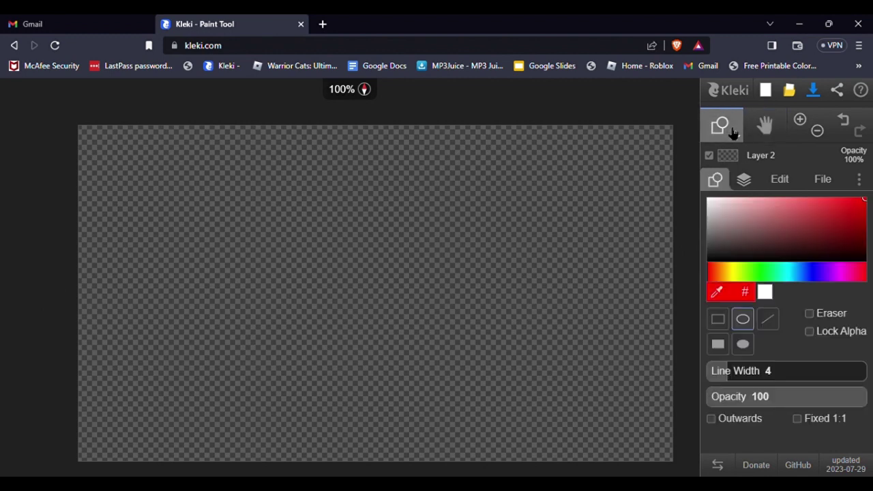
- Drag out a red circle and centre it in a 200% view
{"action": "left_click_drag", "start_coordinate": [284, 188], "coordinate": [403, 308]}
{"action": "left_click", "coordinate": [800, 120]}
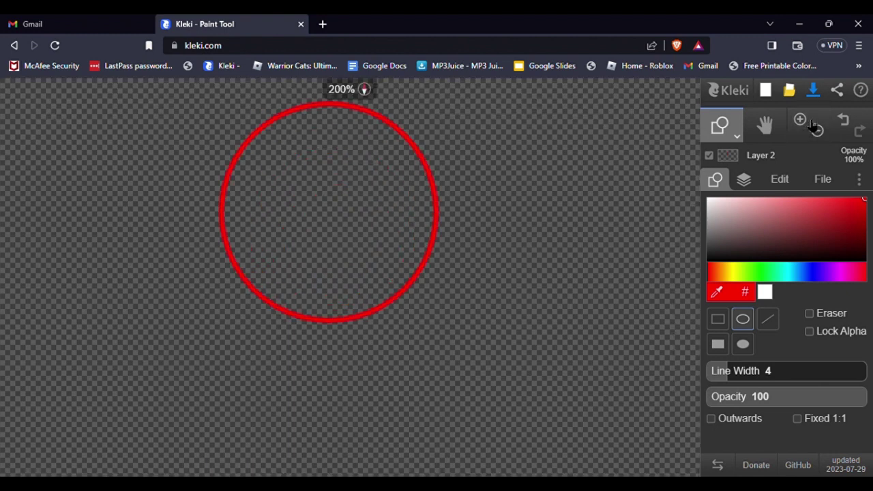
{"action": "left_click", "coordinate": [764, 125]}
{"action": "left_click_drag", "start_coordinate": [581, 205], "coordinate": [660, 250]}
{"action": "left_click_drag", "start_coordinate": [518, 242], "coordinate": [559, 220]}
- With the brush, paint a left-pointing arrow plus vertical and horizontal curved guides
{"action": "left_click", "coordinate": [716, 130]}
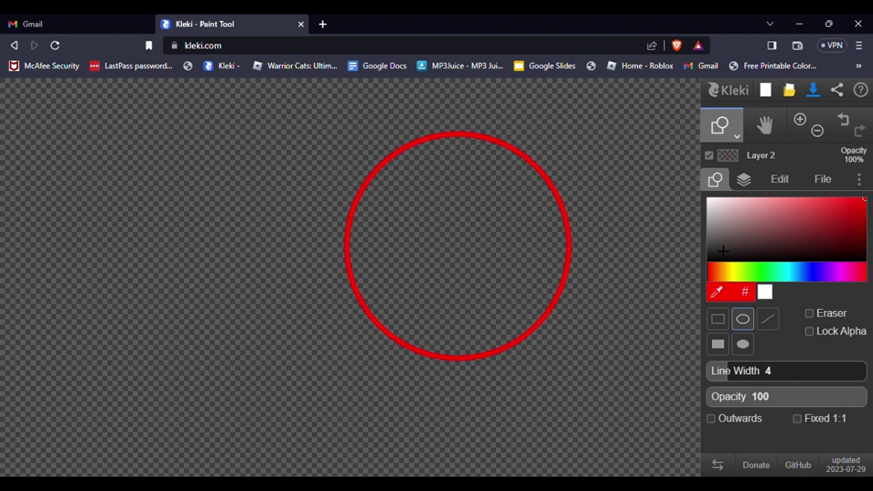
{"action": "left_click", "coordinate": [727, 130]}
{"action": "left_click", "coordinate": [727, 171]}
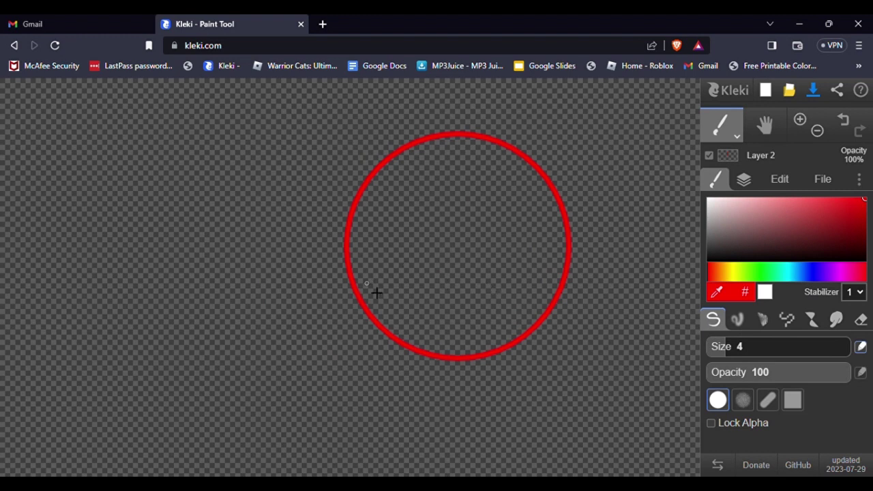
{"action": "mouse_move", "coordinate": [304, 283]}
{"action": "left_mouse_down"}
{"action": "mouse_move", "coordinate": [206, 262]}
{"action": "mouse_move", "coordinate": [222, 296]}
{"action": "mouse_move", "coordinate": [189, 263]}
{"action": "mouse_move", "coordinate": [231, 242]}
{"action": "left_mouse_up"}
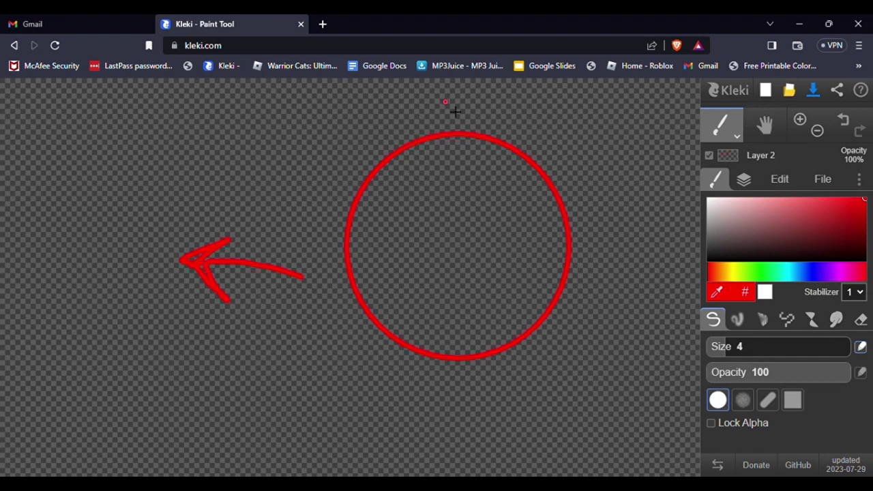
{"action": "mouse_move", "coordinate": [445, 103]}
{"action": "left_mouse_down"}
{"action": "mouse_move", "coordinate": [377, 196]}
{"action": "mouse_move", "coordinate": [365, 242]}
{"action": "mouse_move", "coordinate": [358, 304]}
{"action": "mouse_move", "coordinate": [407, 396]}
{"action": "left_mouse_up"}
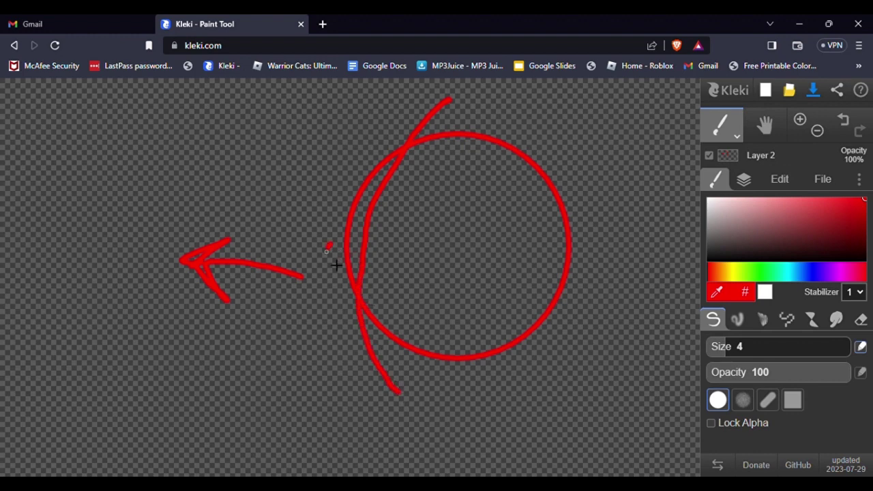
{"action": "mouse_move", "coordinate": [334, 251]}
{"action": "left_mouse_down"}
{"action": "mouse_move", "coordinate": [369, 299]}
{"action": "mouse_move", "coordinate": [514, 278]}
{"action": "mouse_move", "coordinate": [574, 250]}
{"action": "left_mouse_up"}
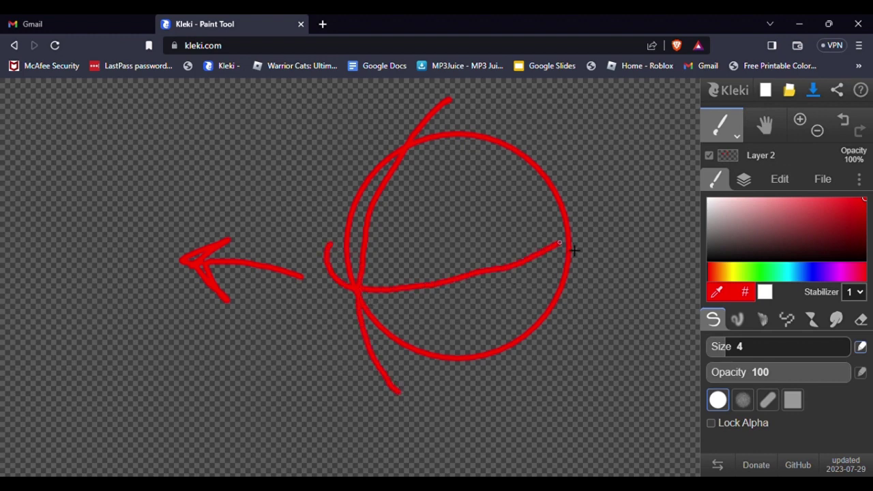
- Sketch a red snout on the head's left with a smaller nose loop
{"action": "left_click", "coordinate": [764, 123]}
{"action": "left_click_drag", "start_coordinate": [668, 172], "coordinate": [633, 232]}
{"action": "left_click", "coordinate": [719, 123]}
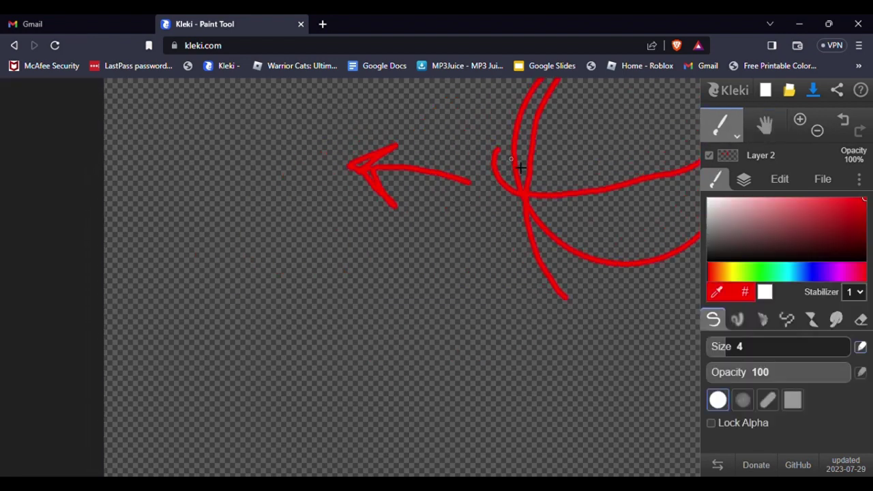
{"action": "mouse_move", "coordinate": [513, 158]}
{"action": "left_mouse_down"}
{"action": "mouse_move", "coordinate": [459, 209]}
{"action": "mouse_move", "coordinate": [484, 270]}
{"action": "mouse_move", "coordinate": [512, 285]}
{"action": "mouse_move", "coordinate": [567, 281]}
{"action": "mouse_move", "coordinate": [600, 239]}
{"action": "mouse_move", "coordinate": [600, 211]}
{"action": "mouse_move", "coordinate": [587, 194]}
{"action": "mouse_move", "coordinate": [535, 158]}
{"action": "mouse_move", "coordinate": [492, 164]}
{"action": "mouse_move", "coordinate": [472, 183]}
{"action": "mouse_move", "coordinate": [467, 217]}
{"action": "mouse_move", "coordinate": [480, 261]}
{"action": "mouse_move", "coordinate": [519, 290]}
{"action": "mouse_move", "coordinate": [564, 292]}
{"action": "mouse_move", "coordinate": [601, 259]}
{"action": "mouse_move", "coordinate": [594, 211]}
{"action": "left_mouse_up"}
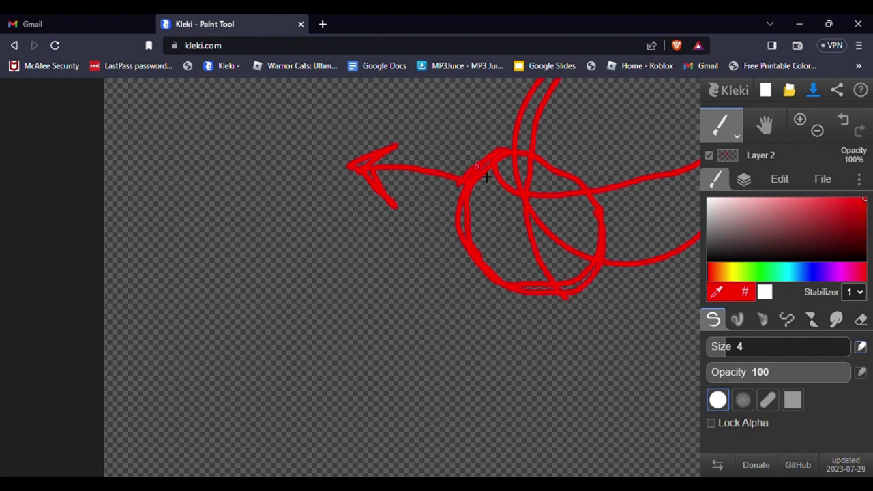
{"action": "mouse_move", "coordinate": [456, 200]}
{"action": "left_mouse_down"}
{"action": "mouse_move", "coordinate": [466, 160]}
{"action": "mouse_move", "coordinate": [441, 214]}
{"action": "mouse_move", "coordinate": [482, 225]}
{"action": "mouse_move", "coordinate": [479, 172]}
{"action": "mouse_move", "coordinate": [438, 195]}
{"action": "mouse_move", "coordinate": [465, 232]}
{"action": "mouse_move", "coordinate": [484, 189]}
{"action": "mouse_move", "coordinate": [447, 180]}
{"action": "mouse_move", "coordinate": [471, 245]}
{"action": "mouse_move", "coordinate": [480, 202]}
{"action": "left_mouse_up"}
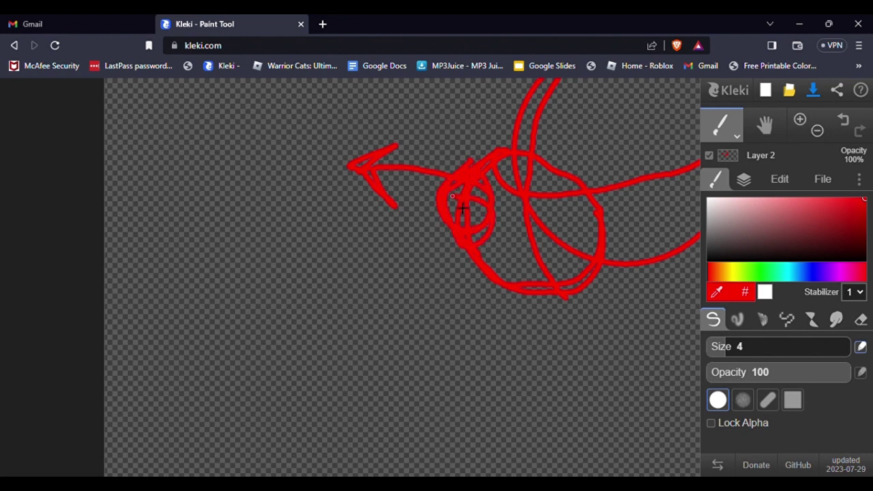
- At 141% zoom, draw a jaw line along the bottom and a curve down the right side
{"action": "left_click", "coordinate": [817, 129]}
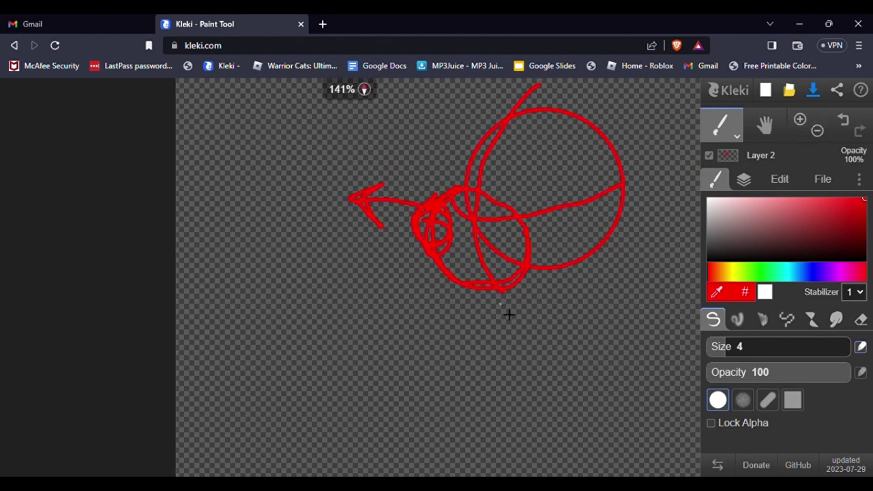
{"action": "mouse_move", "coordinate": [495, 300]}
{"action": "left_mouse_down"}
{"action": "mouse_move", "coordinate": [570, 289]}
{"action": "mouse_move", "coordinate": [590, 276]}
{"action": "left_mouse_up"}
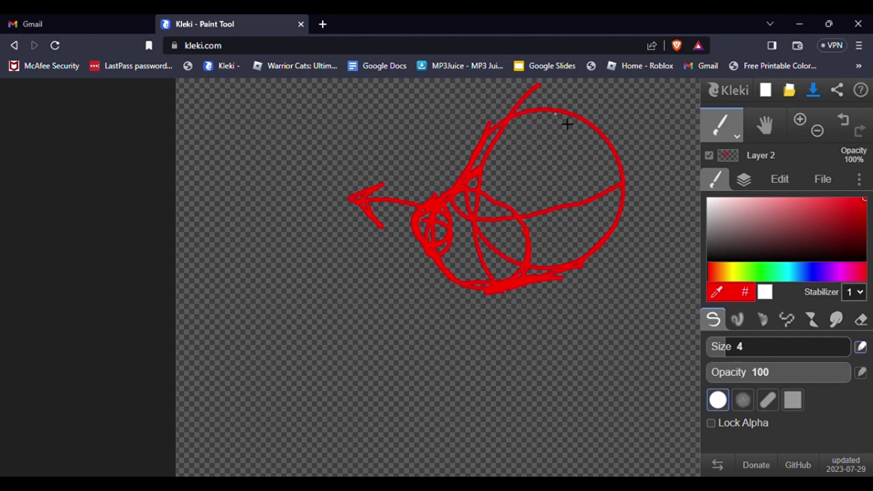
{"action": "mouse_move", "coordinate": [622, 153]}
{"action": "left_mouse_down"}
{"action": "mouse_move", "coordinate": [643, 204]}
{"action": "mouse_move", "coordinate": [597, 266]}
{"action": "left_mouse_up"}
- Sketch a small oval in the head, extend the bottom line, and draw a red collar ring
{"action": "mouse_move", "coordinate": [525, 167]}
{"action": "left_mouse_down"}
{"action": "mouse_move", "coordinate": [546, 206]}
{"action": "mouse_move", "coordinate": [536, 167]}
{"action": "mouse_move", "coordinate": [510, 197]}
{"action": "left_mouse_up"}
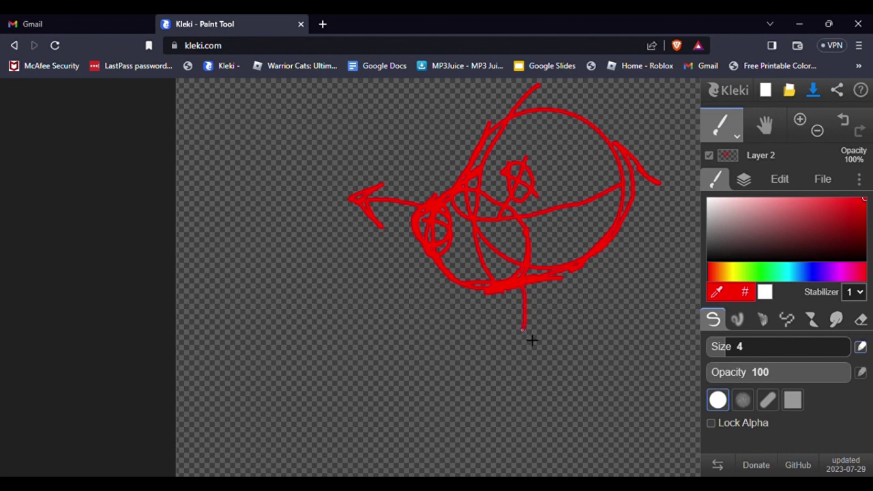
{"action": "mouse_move", "coordinate": [529, 348]}
{"action": "left_mouse_down"}
{"action": "mouse_move", "coordinate": [615, 317]}
{"action": "mouse_move", "coordinate": [621, 233]}
{"action": "left_mouse_up"}
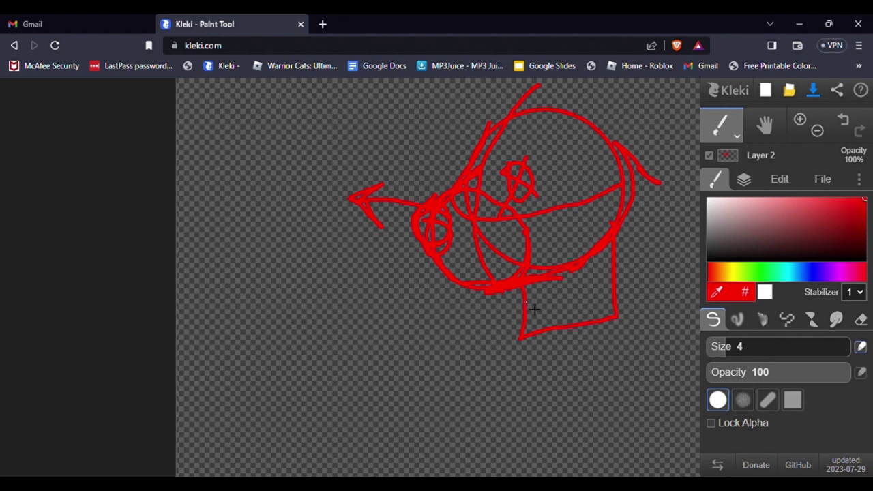
{"action": "mouse_move", "coordinate": [531, 292]}
{"action": "left_mouse_down"}
{"action": "mouse_move", "coordinate": [494, 358]}
{"action": "mouse_move", "coordinate": [548, 359]}
{"action": "mouse_move", "coordinate": [608, 329]}
{"action": "mouse_move", "coordinate": [599, 304]}
{"action": "mouse_move", "coordinate": [565, 295]}
{"action": "mouse_move", "coordinate": [512, 315]}
{"action": "mouse_move", "coordinate": [515, 347]}
{"action": "mouse_move", "coordinate": [539, 359]}
{"action": "mouse_move", "coordinate": [613, 356]}
{"action": "mouse_move", "coordinate": [630, 333]}
{"action": "mouse_move", "coordinate": [544, 322]}
{"action": "mouse_move", "coordinate": [516, 336]}
{"action": "mouse_move", "coordinate": [567, 364]}
{"action": "mouse_move", "coordinate": [624, 353]}
{"action": "mouse_move", "coordinate": [565, 315]}
{"action": "mouse_move", "coordinate": [535, 337]}
{"action": "mouse_move", "coordinate": [529, 357]}
{"action": "left_mouse_up"}
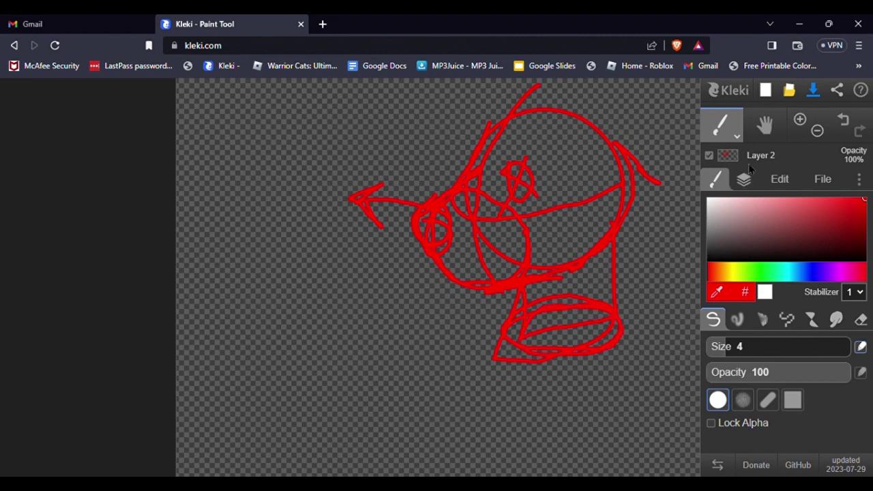
- Add an empty layer above the red sketch and lower the sketch layer's opacity to 31%
{"action": "left_click", "coordinate": [817, 130]}
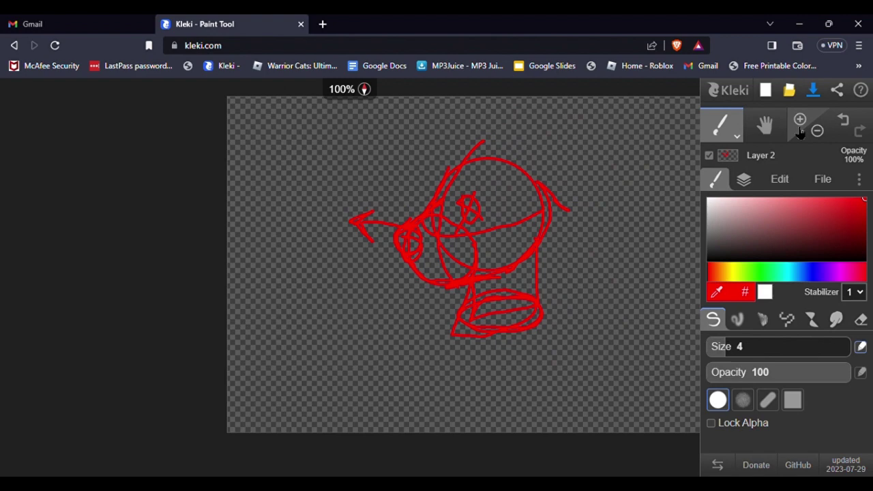
{"action": "left_click", "coordinate": [777, 128]}
{"action": "left_click", "coordinate": [799, 120]}
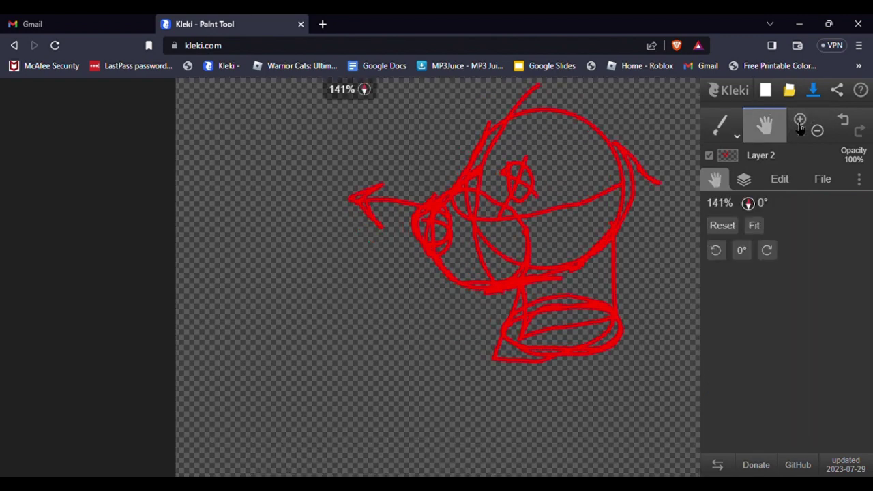
{"action": "left_click_drag", "start_coordinate": [595, 217], "coordinate": [519, 223]}
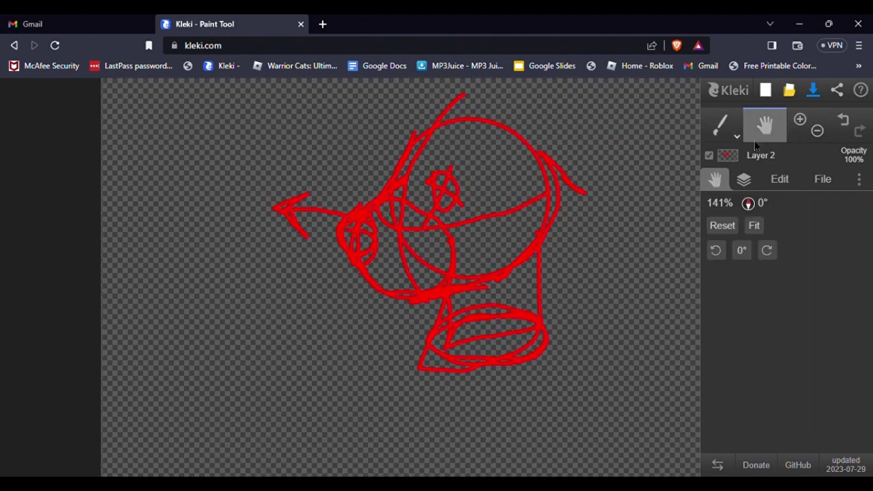
{"action": "left_click", "coordinate": [743, 179]}
{"action": "left_click", "coordinate": [716, 207]}
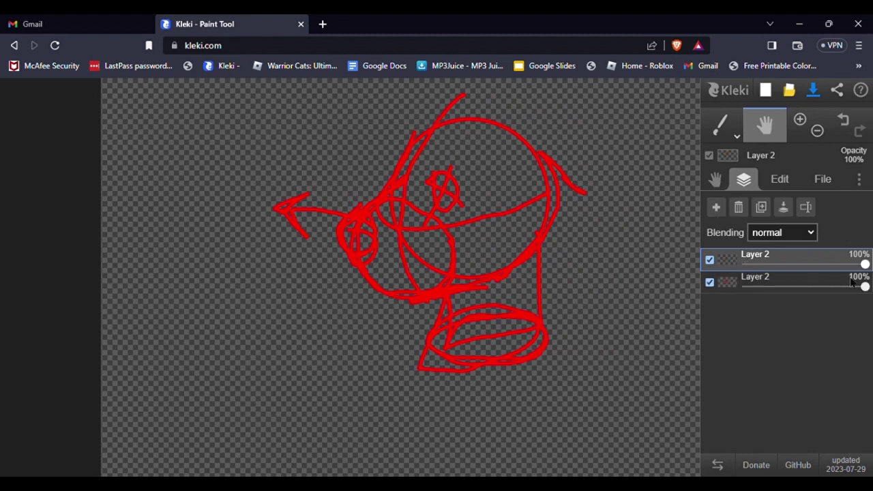
{"action": "left_click_drag", "start_coordinate": [864, 287], "coordinate": [782, 287]}
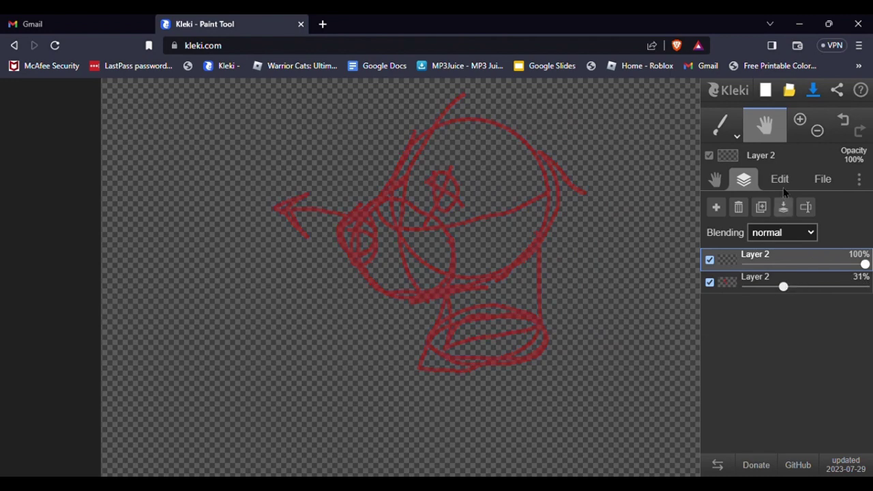
{"action": "left_click", "coordinate": [736, 136]}
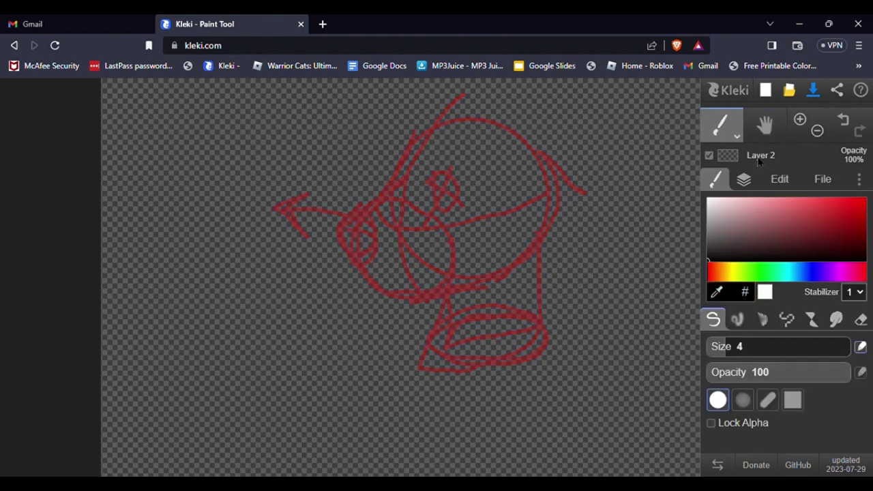
{"action": "left_click", "coordinate": [798, 136]}
{"action": "left_click", "coordinate": [798, 136]}
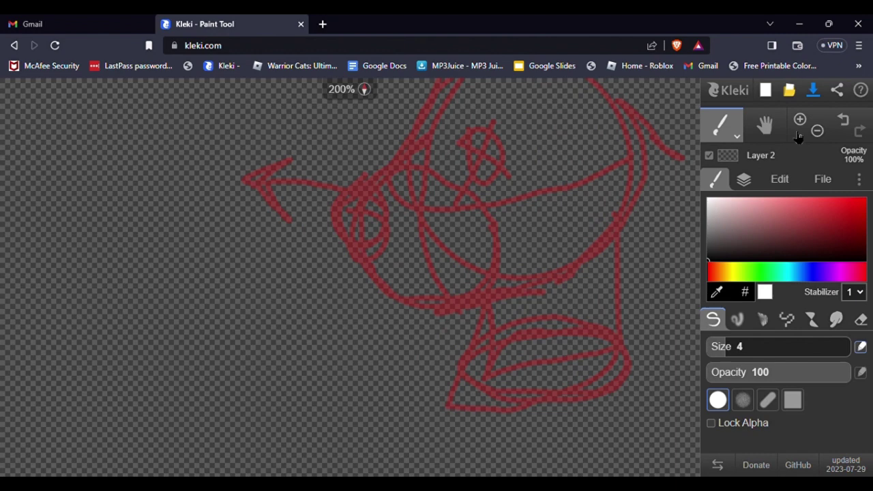
- Trace the muzzle, the front of the neck and the back of the head in black
{"action": "left_click", "coordinate": [791, 139]}
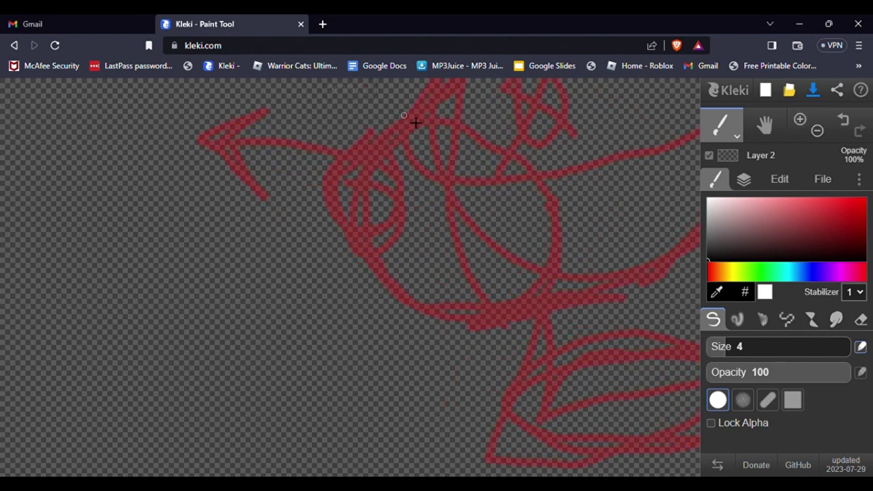
{"action": "mouse_move", "coordinate": [416, 108]}
{"action": "left_mouse_down"}
{"action": "mouse_move", "coordinate": [334, 150]}
{"action": "mouse_move", "coordinate": [310, 175]}
{"action": "mouse_move", "coordinate": [331, 229]}
{"action": "mouse_move", "coordinate": [367, 269]}
{"action": "mouse_move", "coordinate": [436, 305]}
{"action": "mouse_move", "coordinate": [503, 319]}
{"action": "mouse_move", "coordinate": [617, 295]}
{"action": "left_mouse_up"}
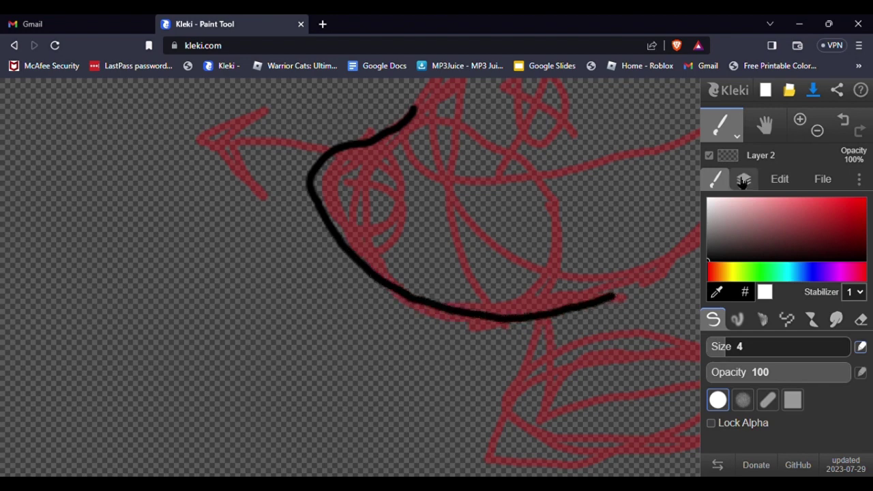
{"action": "left_click", "coordinate": [817, 131]}
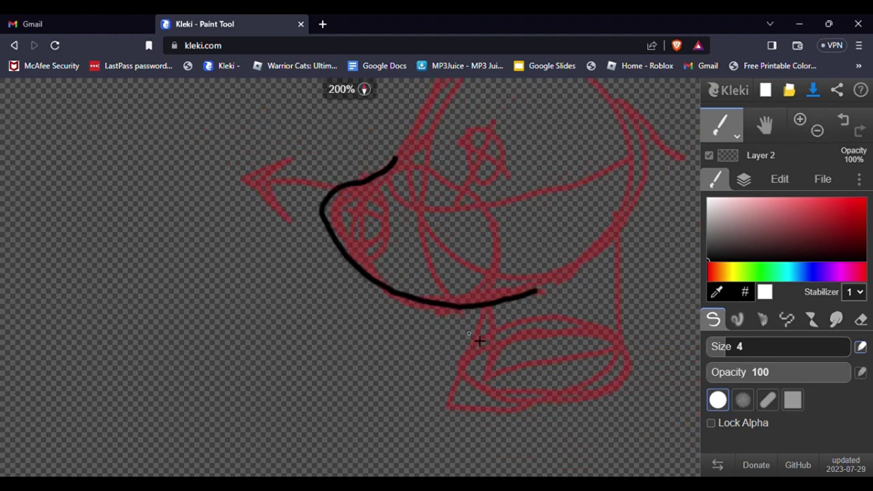
{"action": "mouse_move", "coordinate": [484, 298]}
{"action": "left_mouse_down"}
{"action": "mouse_move", "coordinate": [473, 370]}
{"action": "mouse_move", "coordinate": [449, 403]}
{"action": "mouse_move", "coordinate": [502, 421]}
{"action": "mouse_move", "coordinate": [559, 415]}
{"action": "mouse_move", "coordinate": [625, 391]}
{"action": "mouse_move", "coordinate": [643, 164]}
{"action": "mouse_move", "coordinate": [632, 126]}
{"action": "mouse_move", "coordinate": [606, 93]}
{"action": "left_mouse_up"}
{"action": "left_click", "coordinate": [764, 122]}
{"action": "left_click_drag", "start_coordinate": [641, 214], "coordinate": [671, 255]}
{"action": "left_click", "coordinate": [712, 129]}
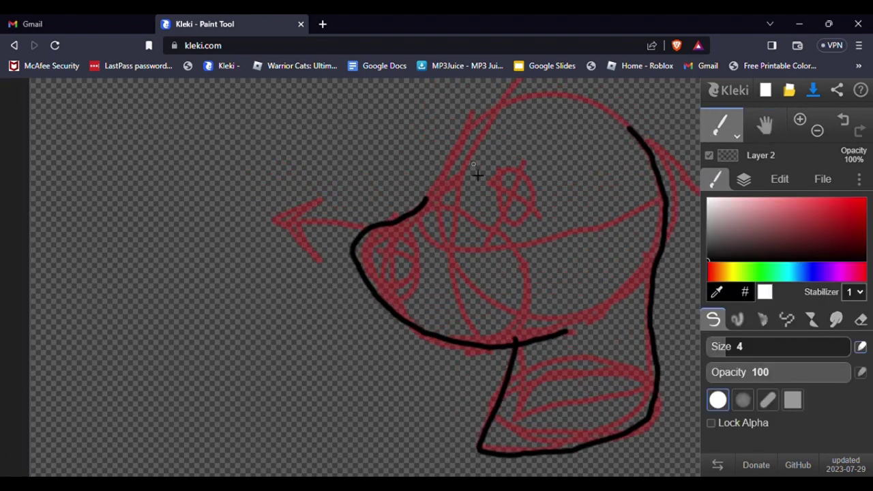
{"action": "mouse_move", "coordinate": [432, 206]}
{"action": "left_mouse_down"}
{"action": "mouse_move", "coordinate": [436, 161]}
{"action": "mouse_move", "coordinate": [479, 97]}
{"action": "mouse_move", "coordinate": [525, 81]}
{"action": "mouse_move", "coordinate": [574, 81]}
{"action": "mouse_move", "coordinate": [610, 100]}
{"action": "mouse_move", "coordinate": [640, 142]}
{"action": "left_mouse_up"}
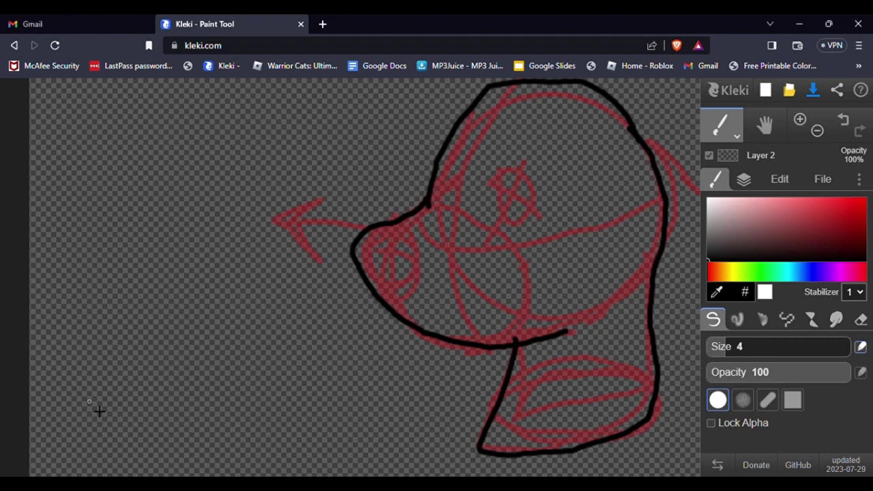
- Close the black nose outline and replace the freehand eye with a round ellipse eye
{"action": "left_click", "coordinate": [399, 227]}
{"action": "mouse_move", "coordinate": [373, 228]}
{"action": "left_mouse_down"}
{"action": "mouse_move", "coordinate": [394, 226]}
{"action": "mouse_move", "coordinate": [424, 247]}
{"action": "mouse_move", "coordinate": [395, 273]}
{"action": "mouse_move", "coordinate": [373, 276]}
{"action": "left_mouse_up"}
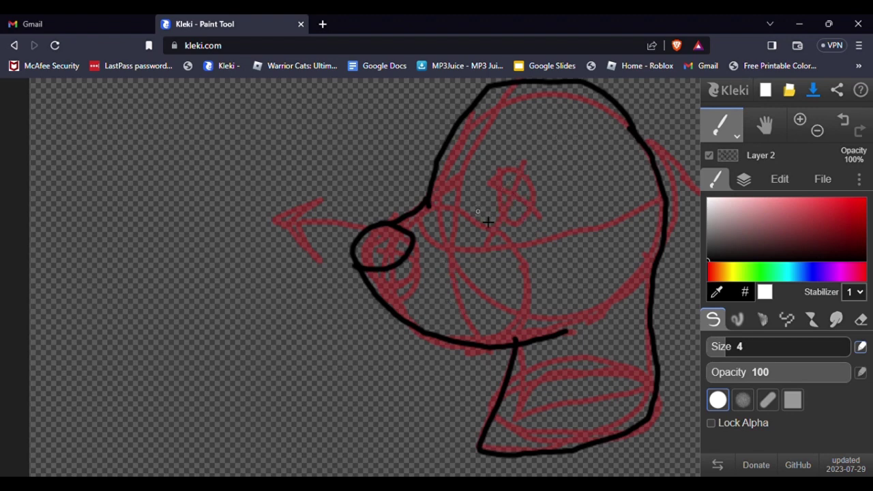
{"action": "mouse_move", "coordinate": [491, 231]}
{"action": "left_mouse_down"}
{"action": "mouse_move", "coordinate": [476, 206]}
{"action": "mouse_move", "coordinate": [479, 170]}
{"action": "mouse_move", "coordinate": [510, 160]}
{"action": "mouse_move", "coordinate": [544, 184]}
{"action": "mouse_move", "coordinate": [538, 225]}
{"action": "mouse_move", "coordinate": [526, 229]}
{"action": "left_mouse_up"}
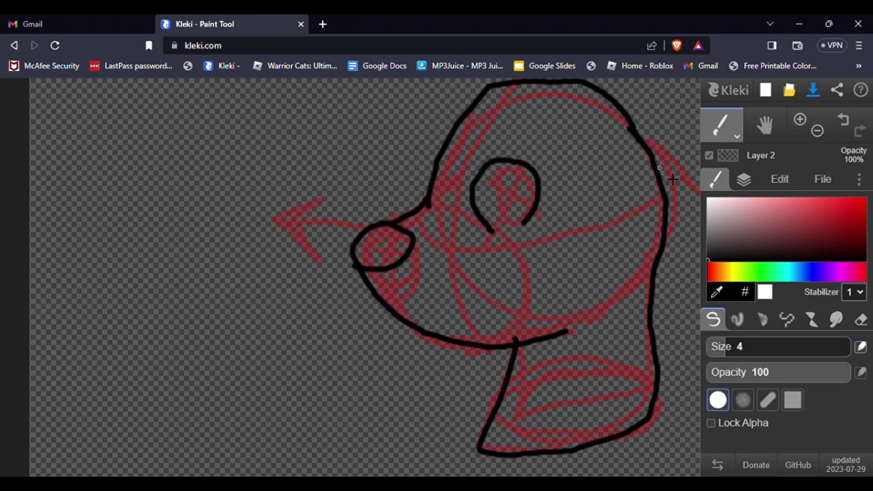
{"action": "left_click", "coordinate": [843, 120]}
{"action": "left_click", "coordinate": [735, 135]}
{"action": "left_click", "coordinate": [722, 264]}
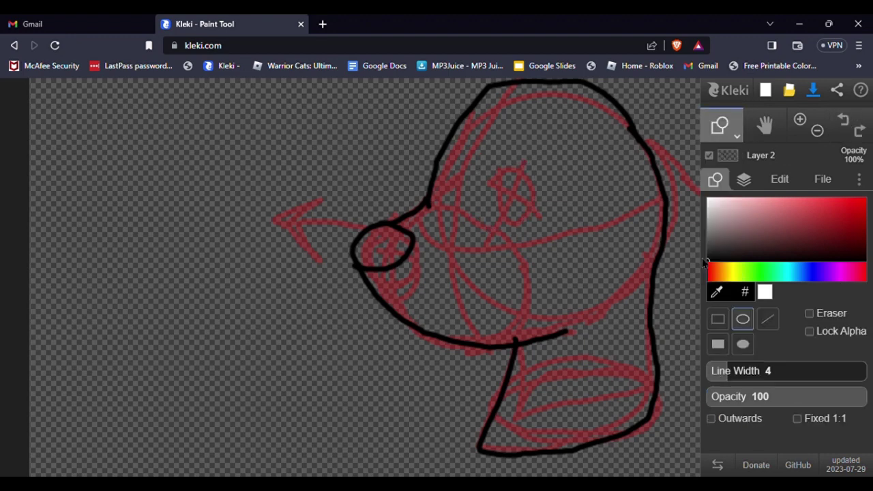
{"action": "left_click_drag", "start_coordinate": [479, 171], "coordinate": [554, 251]}
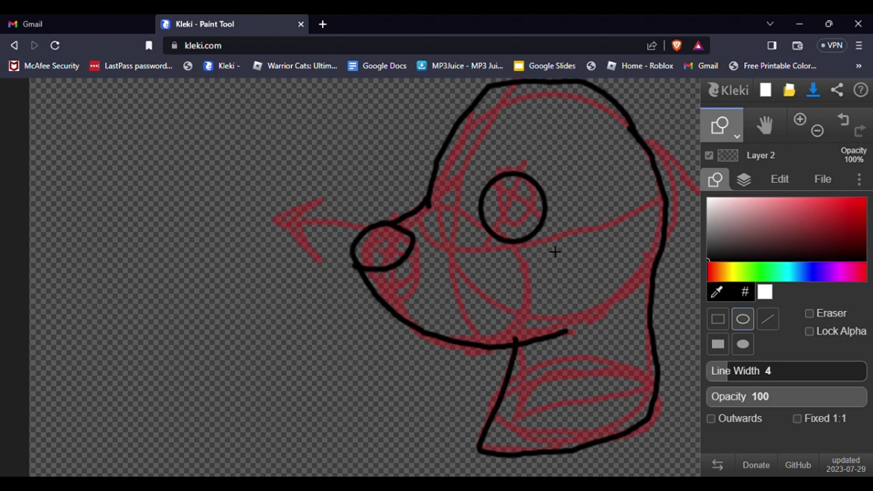
{"action": "left_click", "coordinate": [726, 126]}
{"action": "left_click", "coordinate": [722, 155]}
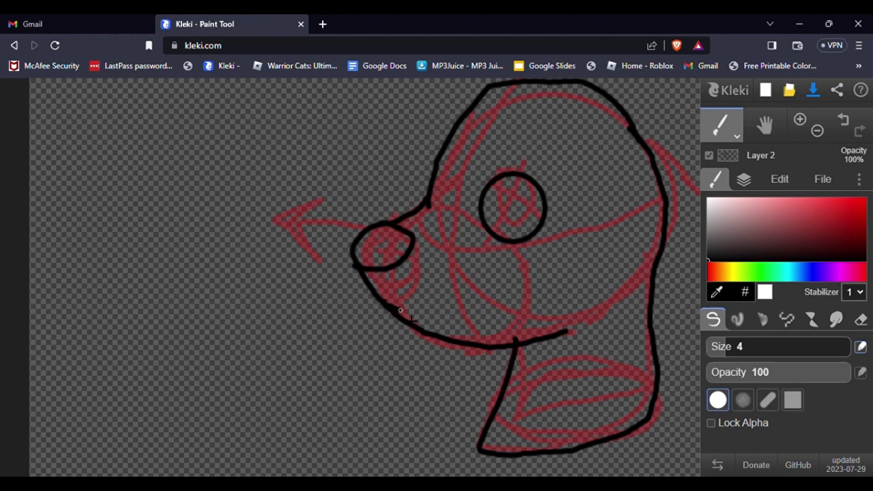
- Draw a black smiling mouth curve, a brow above the eye, and a hanging tongue
{"action": "mouse_move", "coordinate": [404, 311]}
{"action": "left_mouse_down"}
{"action": "mouse_move", "coordinate": [435, 316]}
{"action": "mouse_move", "coordinate": [470, 298]}
{"action": "left_mouse_up"}
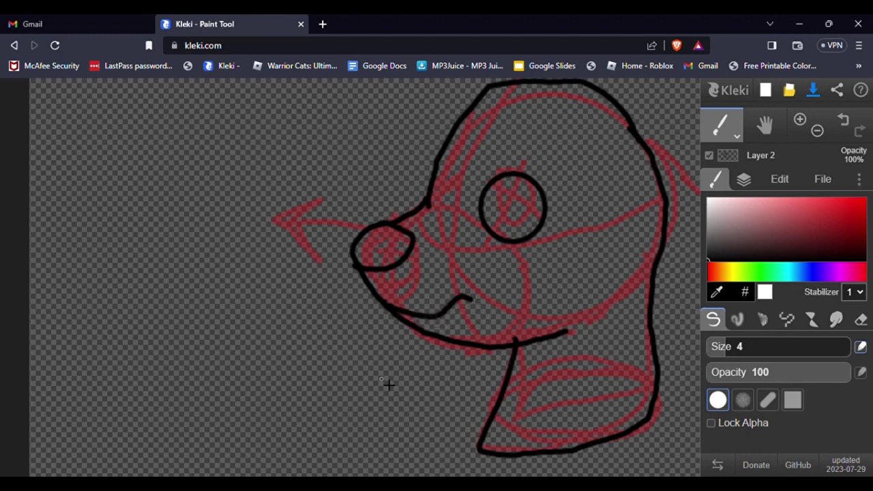
{"action": "left_click", "coordinate": [843, 120]}
{"action": "left_click_drag", "start_coordinate": [380, 308], "coordinate": [383, 310]}
{"action": "mouse_move", "coordinate": [529, 144]}
{"action": "left_mouse_down"}
{"action": "mouse_move", "coordinate": [504, 136]}
{"action": "mouse_move", "coordinate": [530, 142]}
{"action": "left_mouse_up"}
{"action": "mouse_move", "coordinate": [380, 306]}
{"action": "left_mouse_down"}
{"action": "mouse_move", "coordinate": [407, 340]}
{"action": "mouse_move", "coordinate": [419, 327]}
{"action": "left_mouse_up"}
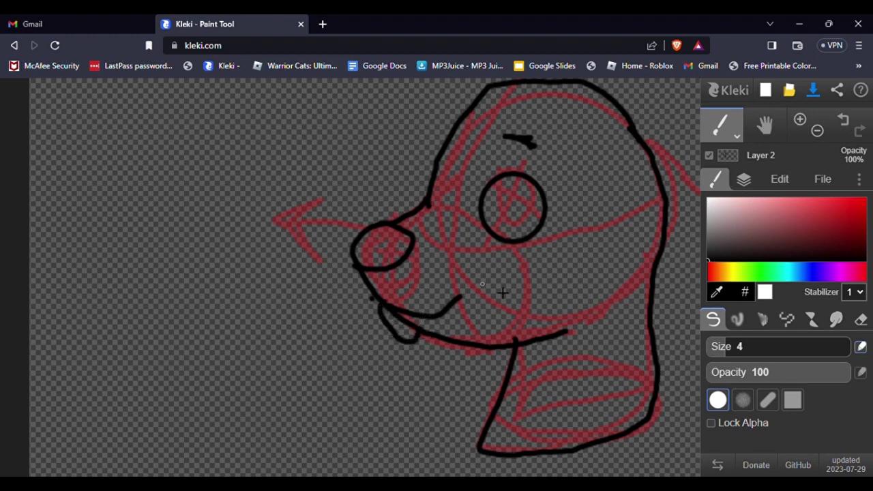
{"action": "left_click", "coordinate": [843, 120]}
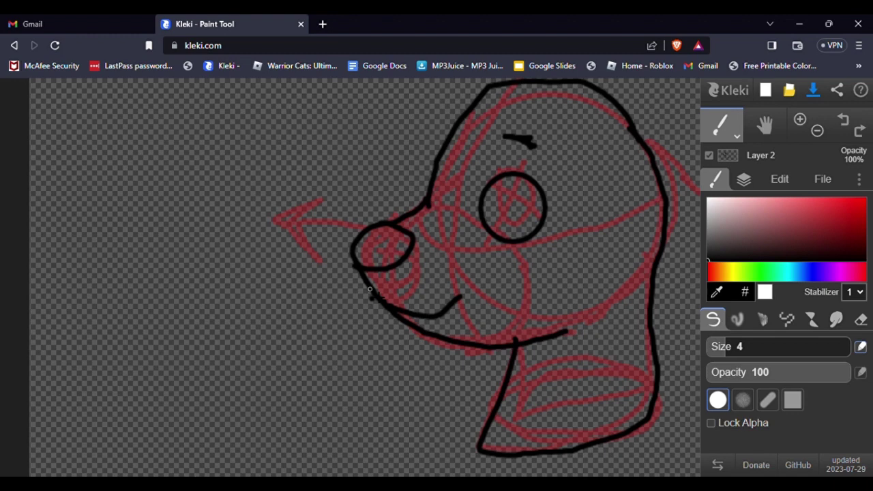
{"action": "mouse_move", "coordinate": [369, 289]}
{"action": "left_mouse_down"}
{"action": "mouse_move", "coordinate": [377, 321]}
{"action": "mouse_move", "coordinate": [397, 339]}
{"action": "mouse_move", "coordinate": [389, 308]}
{"action": "mouse_move", "coordinate": [377, 318]}
{"action": "left_mouse_up"}
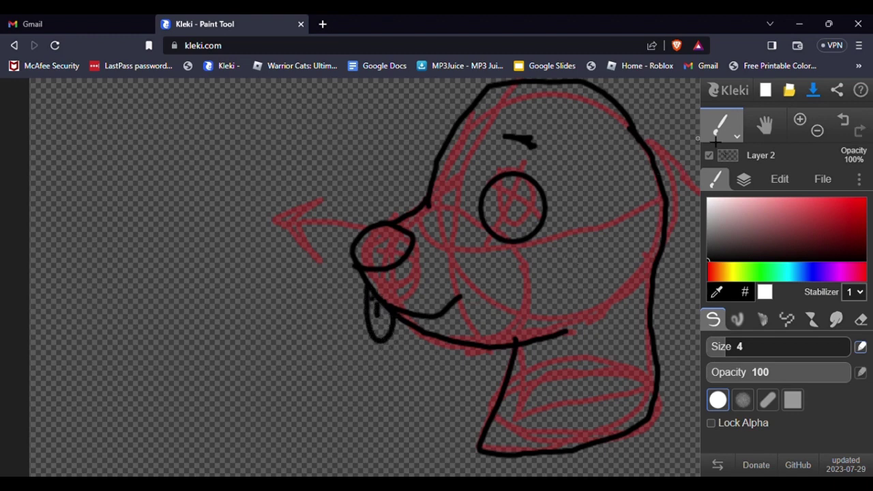
{"action": "left_click", "coordinate": [822, 129]}
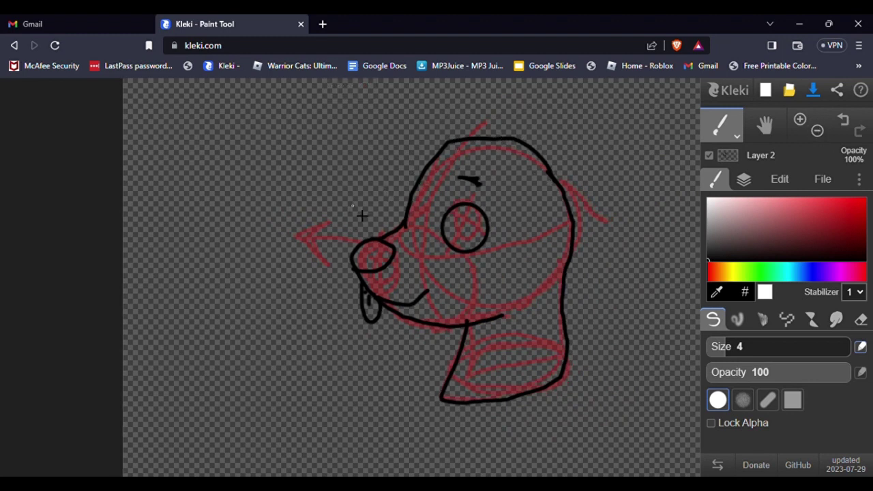
- Draw a tuft of hair on top and the outer and inner edges of a floppy ear
{"action": "mouse_move", "coordinate": [536, 151]}
{"action": "left_mouse_down"}
{"action": "mouse_move", "coordinate": [477, 103]}
{"action": "mouse_move", "coordinate": [492, 131]}
{"action": "mouse_move", "coordinate": [450, 119]}
{"action": "mouse_move", "coordinate": [418, 146]}
{"action": "mouse_move", "coordinate": [433, 152]}
{"action": "mouse_move", "coordinate": [417, 172]}
{"action": "mouse_move", "coordinate": [438, 189]}
{"action": "left_mouse_up"}
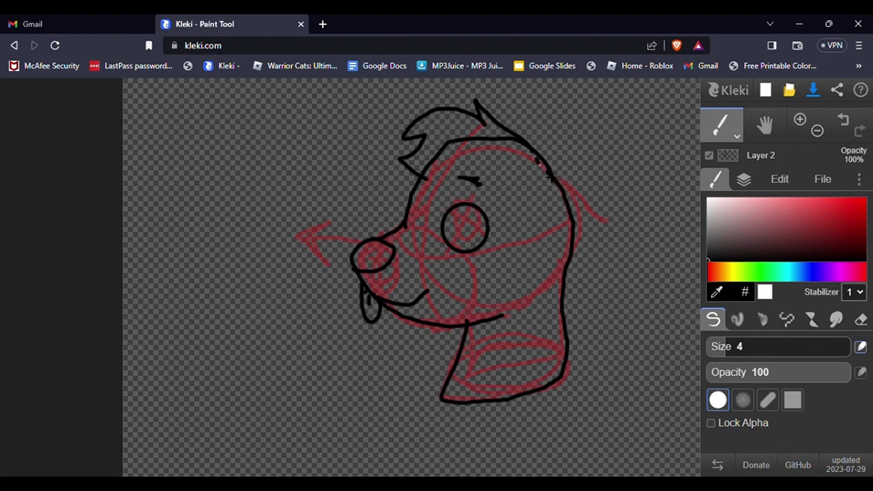
{"action": "mouse_move", "coordinate": [547, 176]}
{"action": "left_mouse_down"}
{"action": "mouse_move", "coordinate": [604, 239]}
{"action": "mouse_move", "coordinate": [599, 326]}
{"action": "mouse_move", "coordinate": [580, 398]}
{"action": "left_mouse_up"}
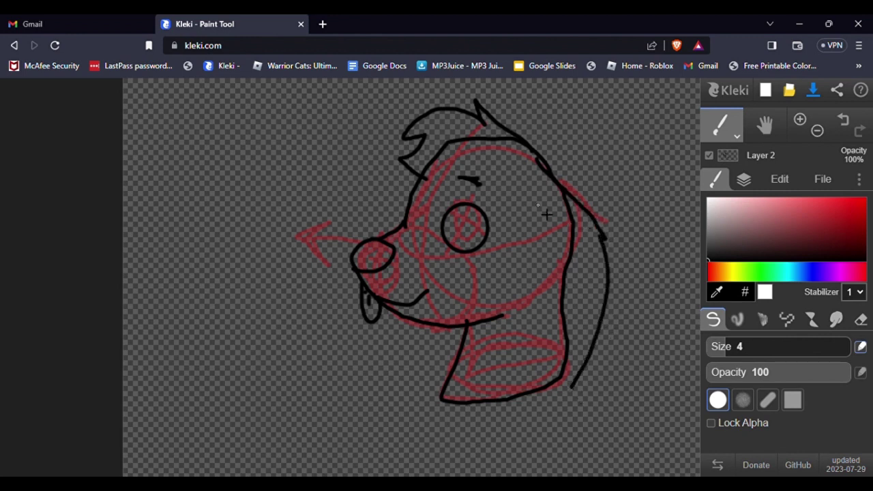
{"action": "mouse_move", "coordinate": [546, 199]}
{"action": "left_mouse_down"}
{"action": "mouse_move", "coordinate": [522, 291]}
{"action": "mouse_move", "coordinate": [532, 336]}
{"action": "mouse_move", "coordinate": [584, 394]}
{"action": "left_mouse_up"}
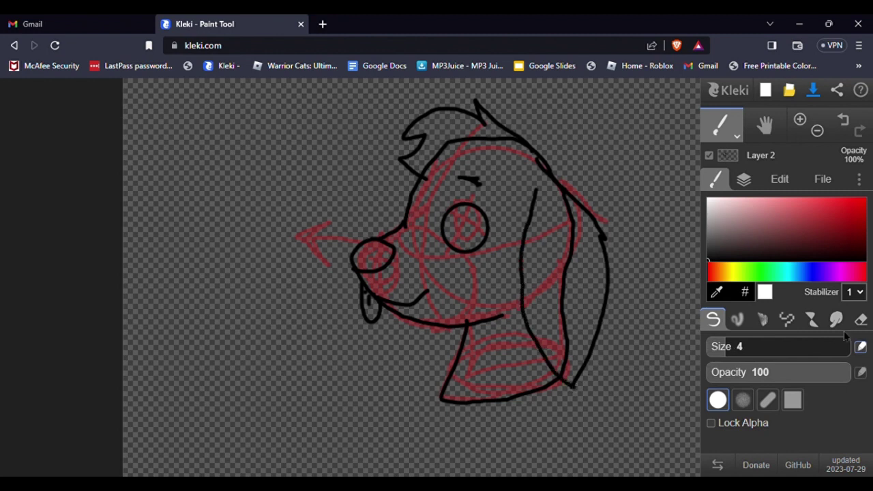
- Erase the inner ear line with a size-60 eraser, retrace the outer edge, then choose eraser size 8
{"action": "left_click", "coordinate": [860, 319]}
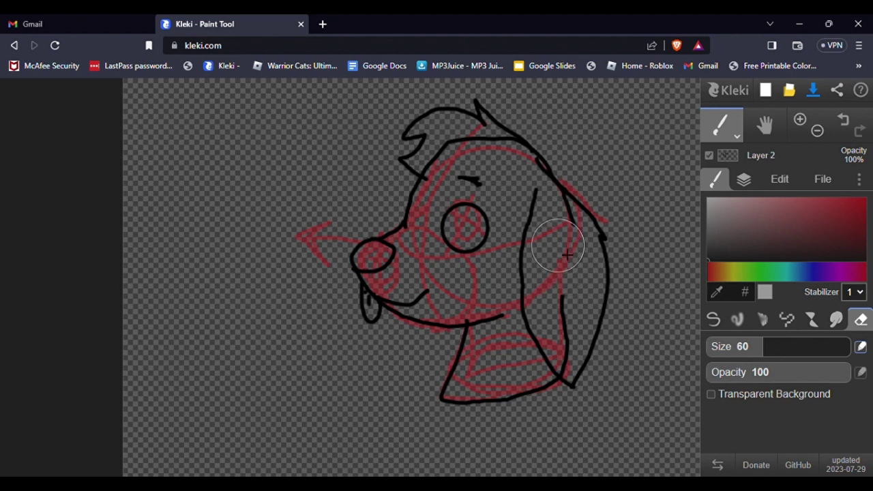
{"action": "mouse_move", "coordinate": [566, 254]}
{"action": "left_mouse_down"}
{"action": "mouse_move", "coordinate": [571, 237]}
{"action": "mouse_move", "coordinate": [568, 300]}
{"action": "mouse_move", "coordinate": [580, 337]}
{"action": "left_mouse_up"}
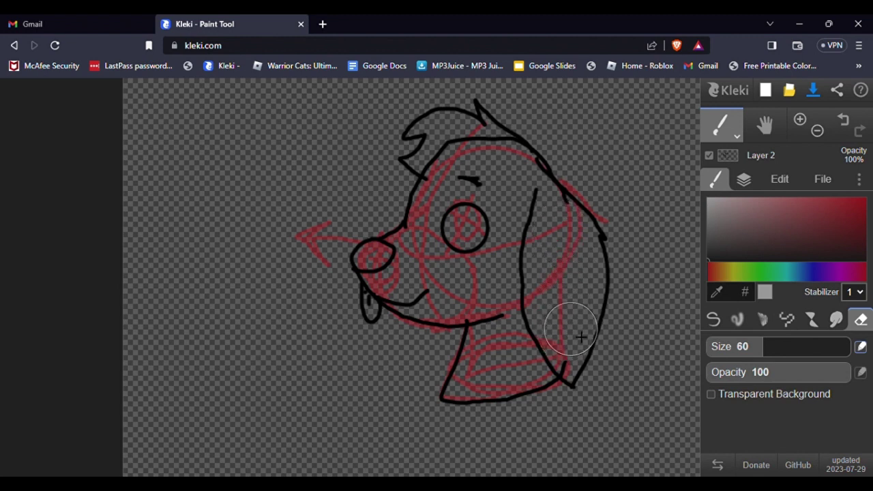
{"action": "left_click", "coordinate": [713, 319]}
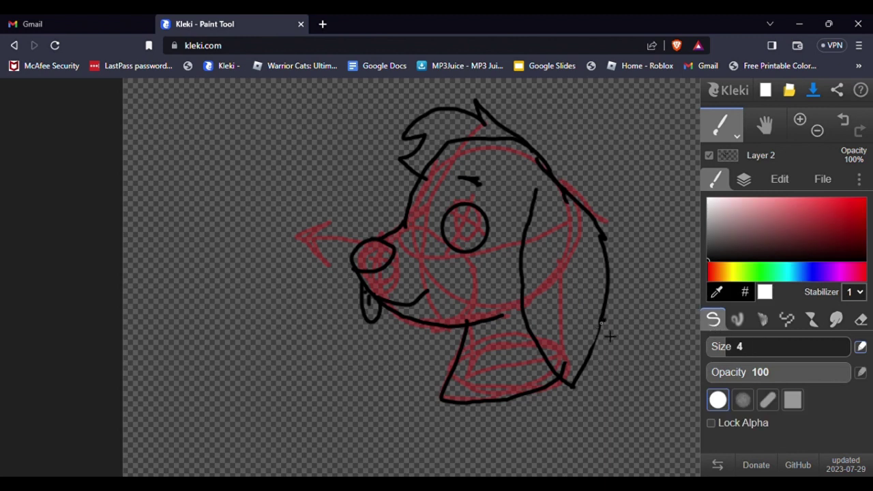
{"action": "left_click_drag", "start_coordinate": [601, 323], "coordinate": [589, 360]}
{"action": "left_click", "coordinate": [861, 320]}
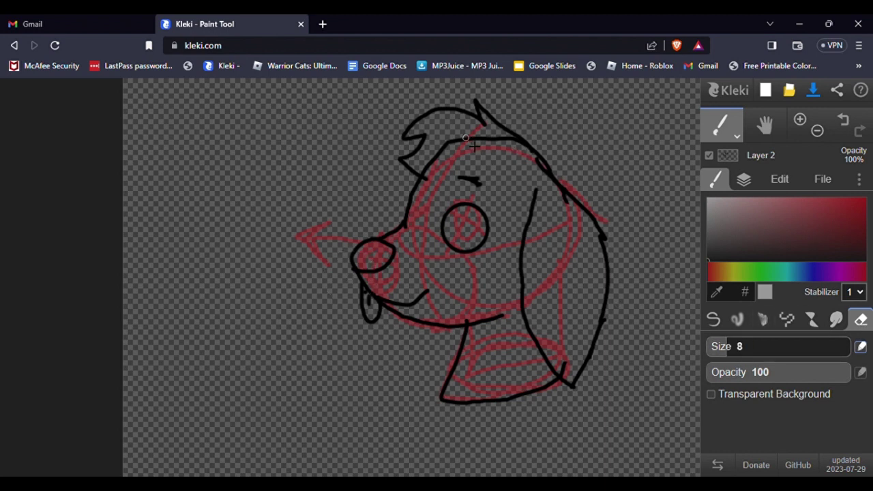
- Erase a short stretch of the head's top outline and delete the faded red Layer 2 sketch layer
{"action": "mouse_move", "coordinate": [470, 140]}
{"action": "left_mouse_down"}
{"action": "mouse_move", "coordinate": [509, 140]}
{"action": "mouse_move", "coordinate": [464, 141]}
{"action": "mouse_move", "coordinate": [436, 167]}
{"action": "mouse_move", "coordinate": [456, 143]}
{"action": "mouse_move", "coordinate": [461, 149]}
{"action": "left_mouse_up"}
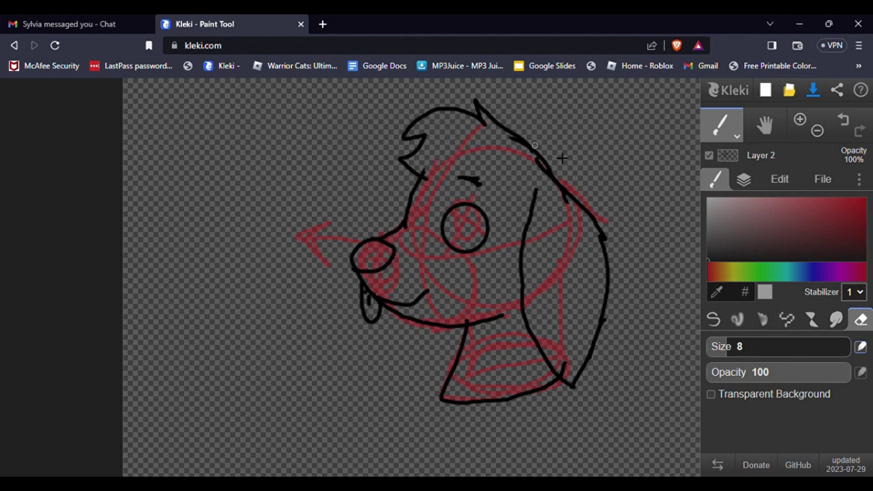
{"action": "left_click", "coordinate": [746, 180]}
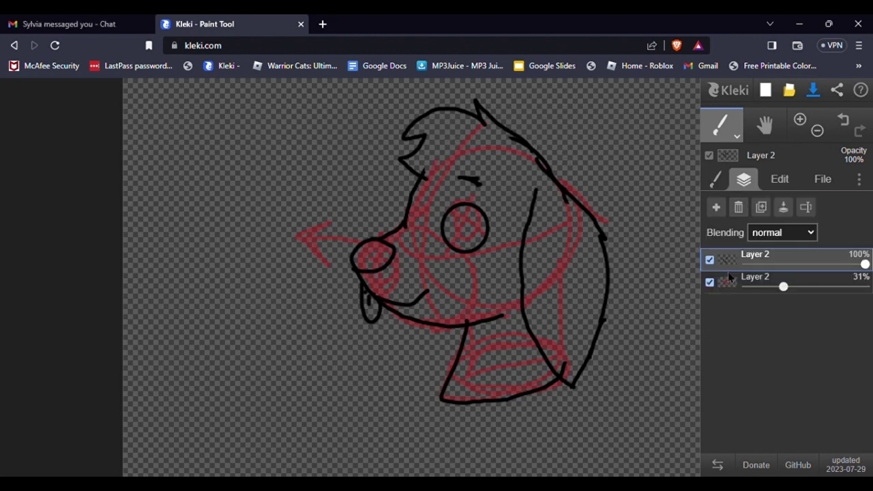
{"action": "left_click", "coordinate": [729, 277]}
{"action": "left_click", "coordinate": [738, 207]}
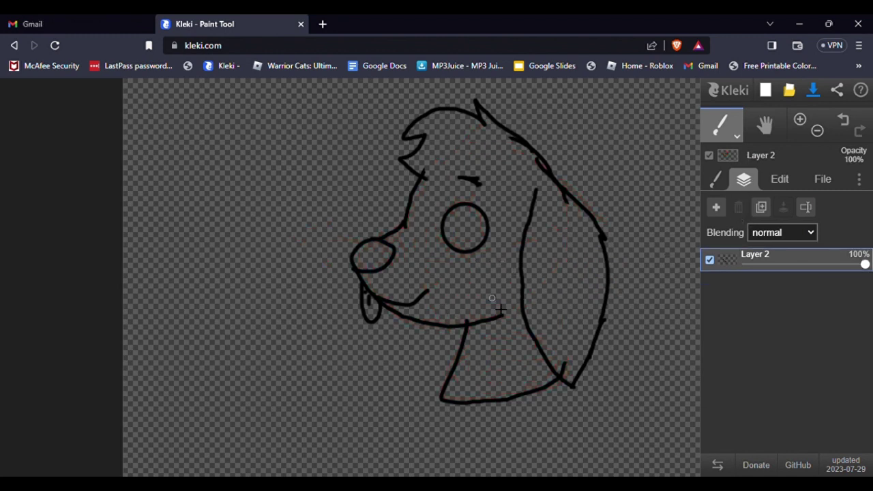
- Zoom in on the dog's eye and muzzle and choose the Pen brush at size 4
{"action": "left_click", "coordinate": [799, 127]}
{"action": "left_click", "coordinate": [799, 127]}
{"action": "left_click", "coordinate": [766, 124]}
{"action": "mouse_move", "coordinate": [606, 203]}
{"action": "left_mouse_down"}
{"action": "mouse_move", "coordinate": [497, 160]}
{"action": "mouse_move", "coordinate": [433, 228]}
{"action": "mouse_move", "coordinate": [403, 296]}
{"action": "mouse_move", "coordinate": [443, 300]}
{"action": "mouse_move", "coordinate": [458, 315]}
{"action": "left_mouse_up"}
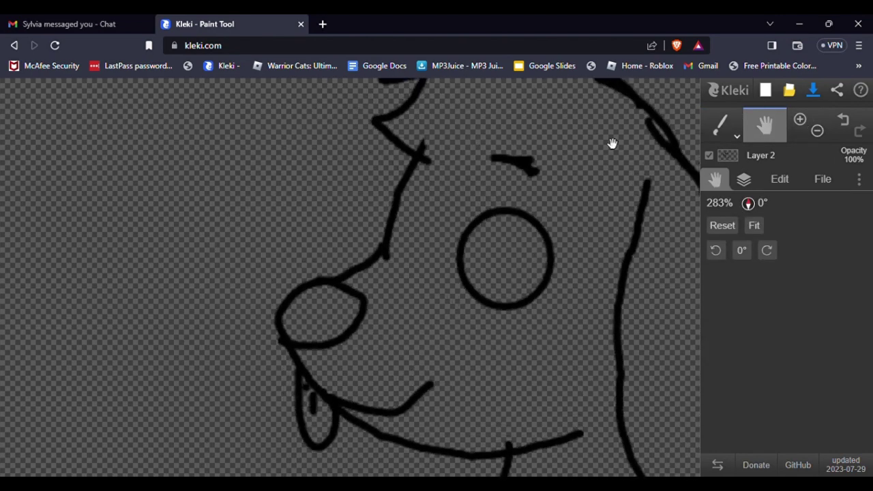
{"action": "left_click", "coordinate": [721, 128]}
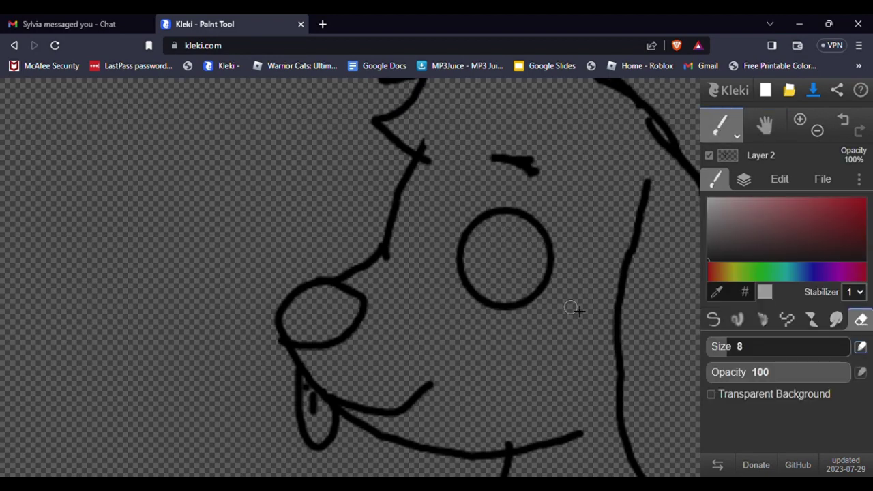
{"action": "left_click", "coordinate": [713, 319]}
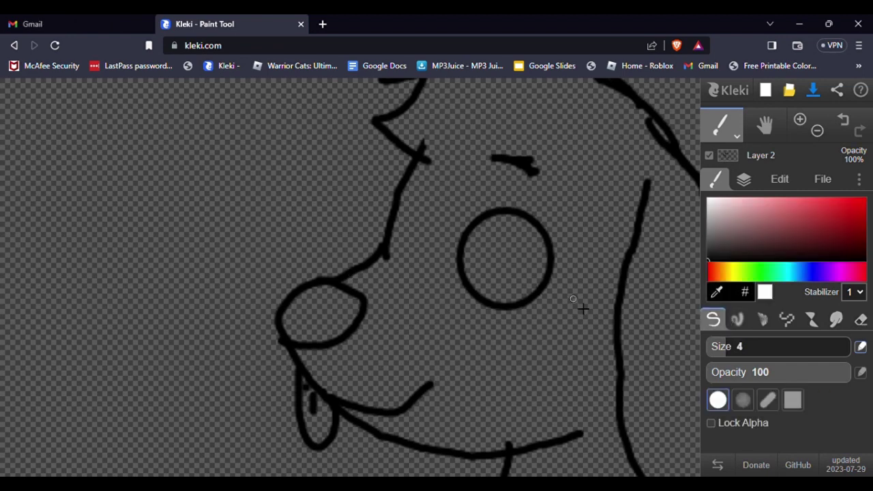
- Dot four button holes inside the eye and draw the muzzle line from nose up to the brow
{"action": "left_click", "coordinate": [487, 243]}
{"action": "left_click", "coordinate": [529, 243]}
{"action": "left_click", "coordinate": [487, 277]}
{"action": "left_click", "coordinate": [519, 267]}
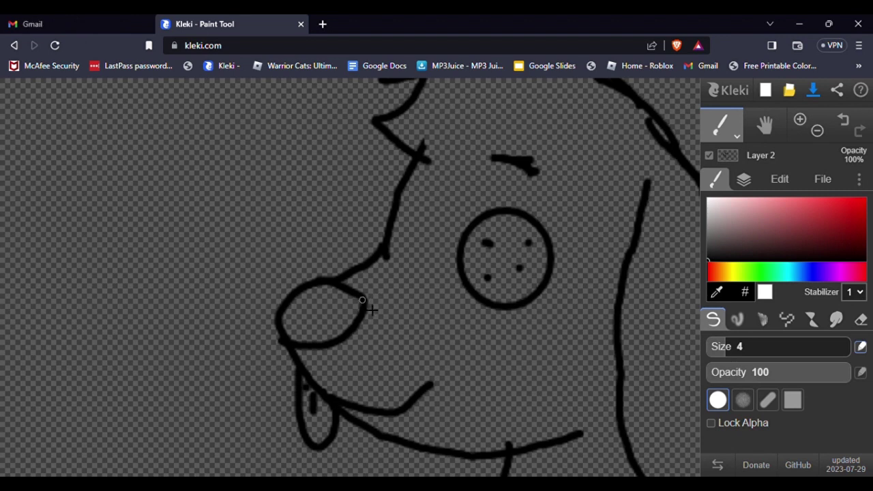
{"action": "mouse_move", "coordinate": [362, 300]}
{"action": "left_mouse_down"}
{"action": "mouse_move", "coordinate": [407, 293]}
{"action": "mouse_move", "coordinate": [504, 137]}
{"action": "mouse_move", "coordinate": [589, 109]}
{"action": "mouse_move", "coordinate": [633, 114]}
{"action": "mouse_move", "coordinate": [621, 104]}
{"action": "mouse_move", "coordinate": [656, 119]}
{"action": "left_mouse_up"}
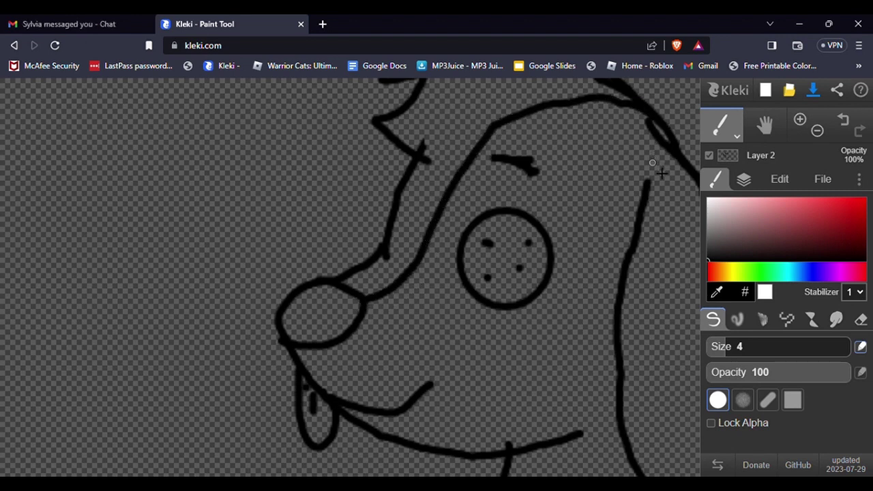
- Draw the chest line from the chin down to the bottom of the head
{"action": "left_click", "coordinate": [817, 128]}
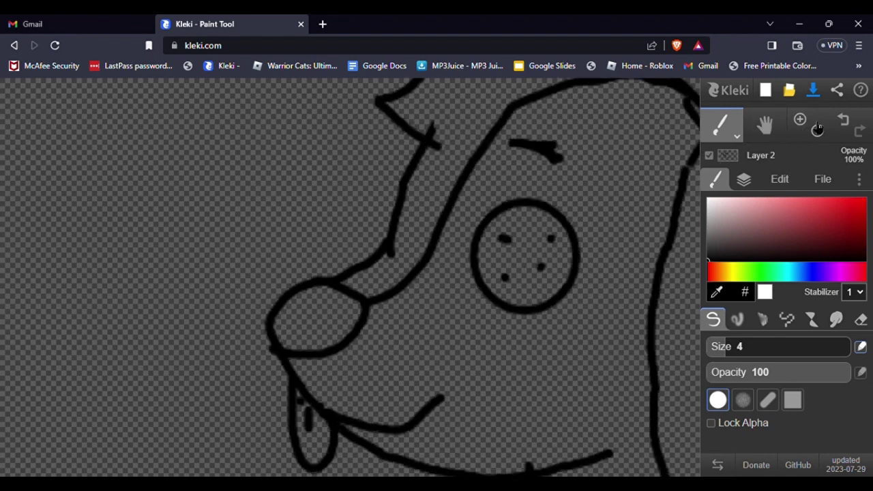
{"action": "left_click", "coordinate": [818, 129]}
{"action": "left_click", "coordinate": [818, 130]}
{"action": "left_click", "coordinate": [817, 130]}
{"action": "left_click", "coordinate": [818, 129]}
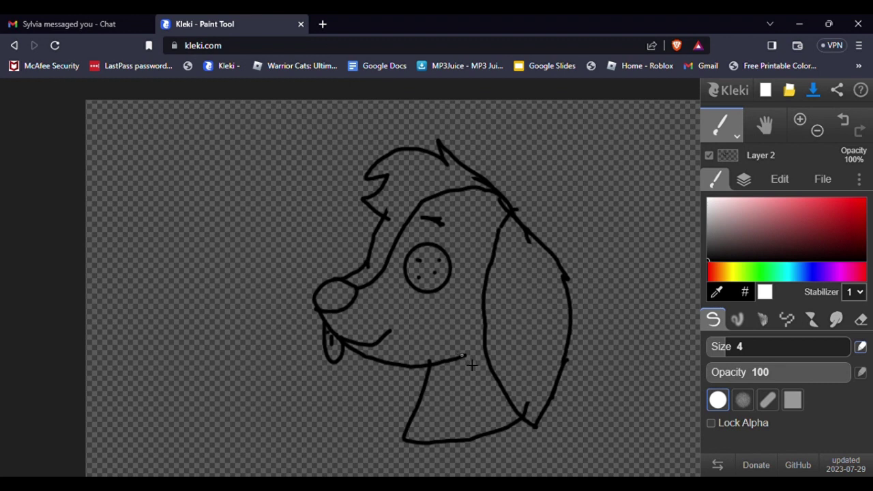
{"action": "mouse_move", "coordinate": [463, 356]}
{"action": "left_mouse_down"}
{"action": "mouse_move", "coordinate": [458, 395]}
{"action": "mouse_move", "coordinate": [429, 444]}
{"action": "left_mouse_up"}
- Stitch an X inside the eye and add four stitches across the muzzle line
{"action": "left_click", "coordinate": [799, 120]}
{"action": "left_click", "coordinate": [799, 119]}
{"action": "left_click", "coordinate": [800, 119]}
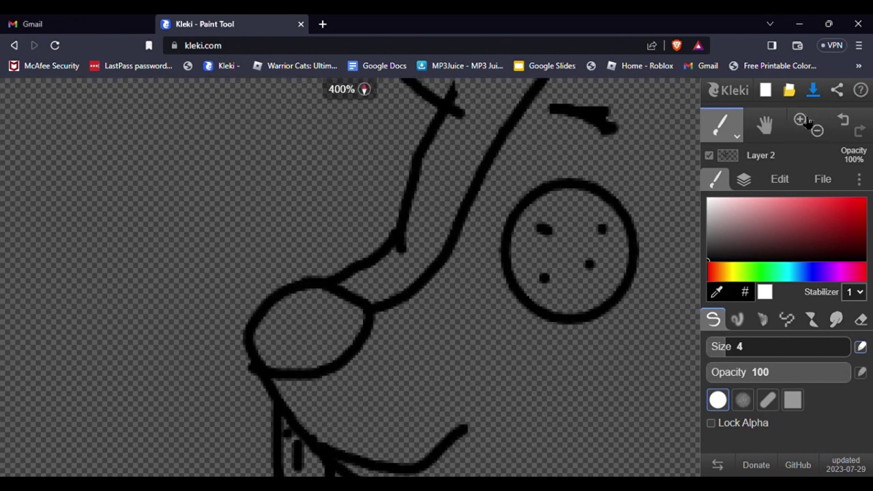
{"action": "left_click", "coordinate": [800, 119]}
{"action": "left_click_drag", "start_coordinate": [627, 207], "coordinate": [692, 259]}
{"action": "left_click_drag", "start_coordinate": [626, 265], "coordinate": [695, 216]}
{"action": "left_click_drag", "start_coordinate": [379, 288], "coordinate": [456, 311]}
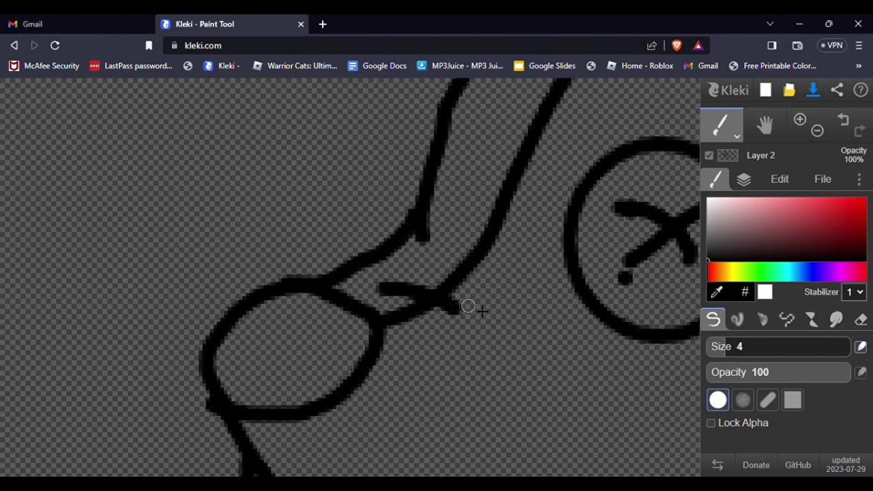
{"action": "left_click_drag", "start_coordinate": [446, 257], "coordinate": [525, 279]}
{"action": "left_click_drag", "start_coordinate": [470, 199], "coordinate": [522, 203]}
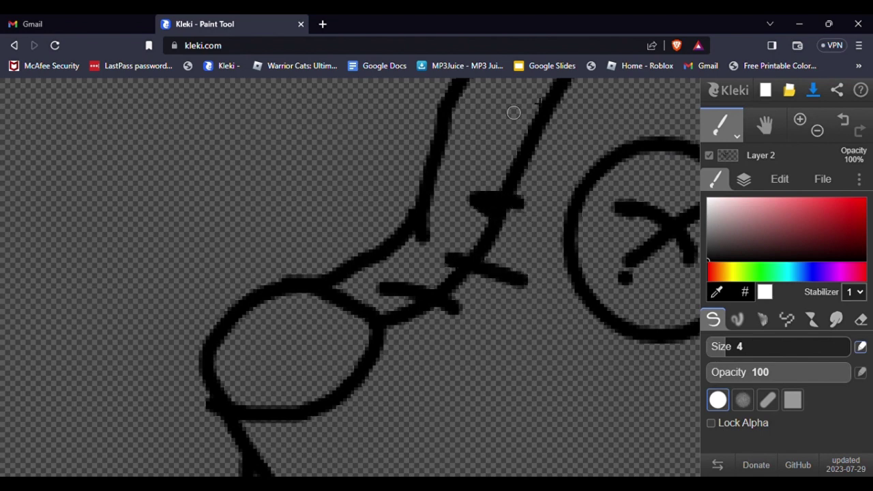
{"action": "left_click_drag", "start_coordinate": [511, 125], "coordinate": [553, 136]}
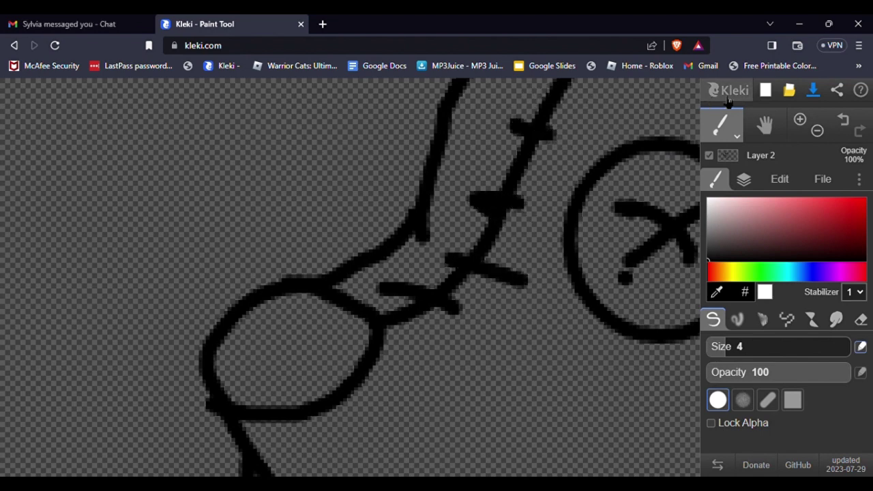
- Add another muzzle stitch and two stitches across the head outline
{"action": "left_click", "coordinate": [764, 122]}
{"action": "mouse_move", "coordinate": [568, 248]}
{"action": "left_mouse_down"}
{"action": "mouse_move", "coordinate": [538, 321]}
{"action": "mouse_move", "coordinate": [528, 211]}
{"action": "left_mouse_up"}
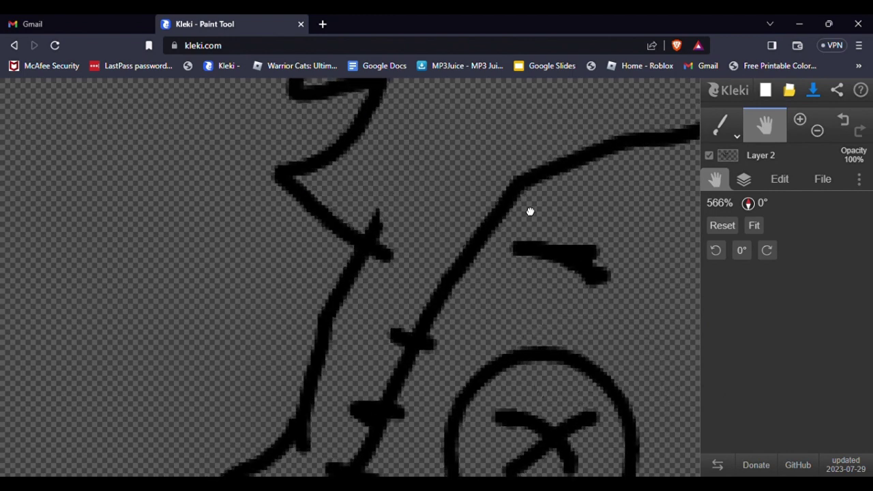
{"action": "left_click", "coordinate": [720, 124]}
{"action": "left_click_drag", "start_coordinate": [489, 161], "coordinate": [545, 201]}
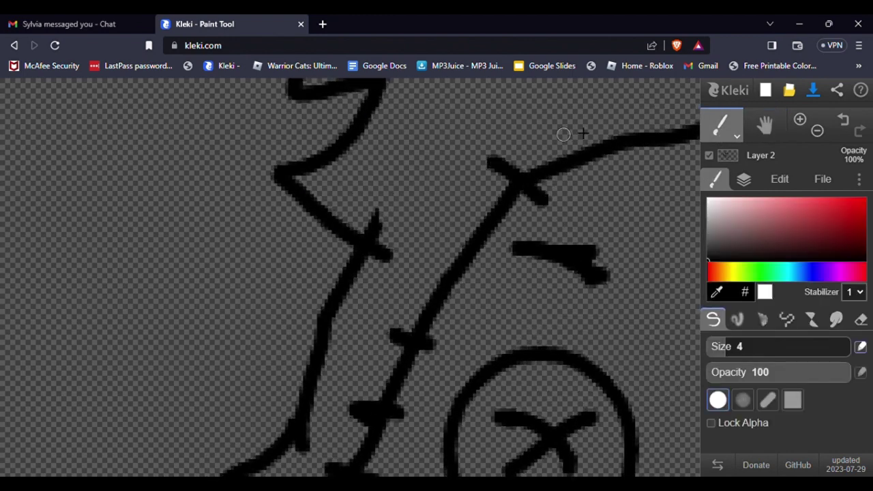
{"action": "left_click", "coordinate": [598, 115]}
{"action": "left_click_drag", "start_coordinate": [604, 121], "coordinate": [655, 178]}
{"action": "left_click_drag", "start_coordinate": [682, 106], "coordinate": [696, 146]}
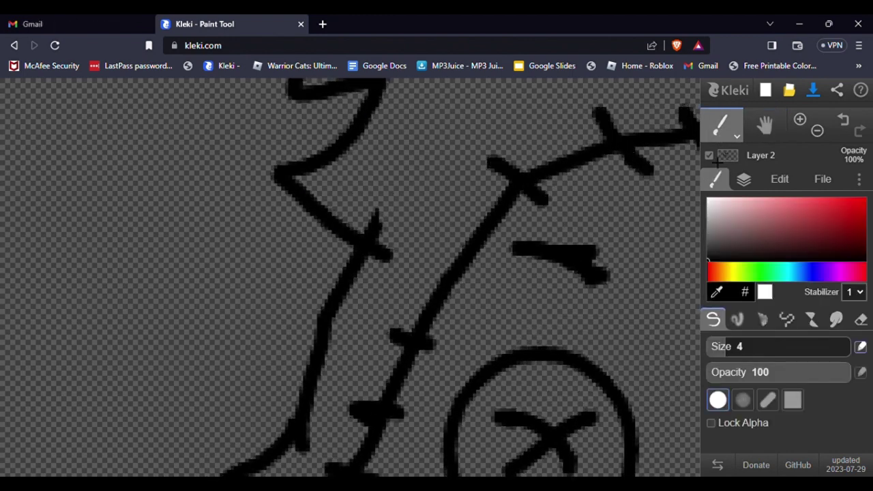
- Add four stitches along the ear line
{"action": "left_click_drag", "start_coordinate": [501, 210], "coordinate": [388, 103]}
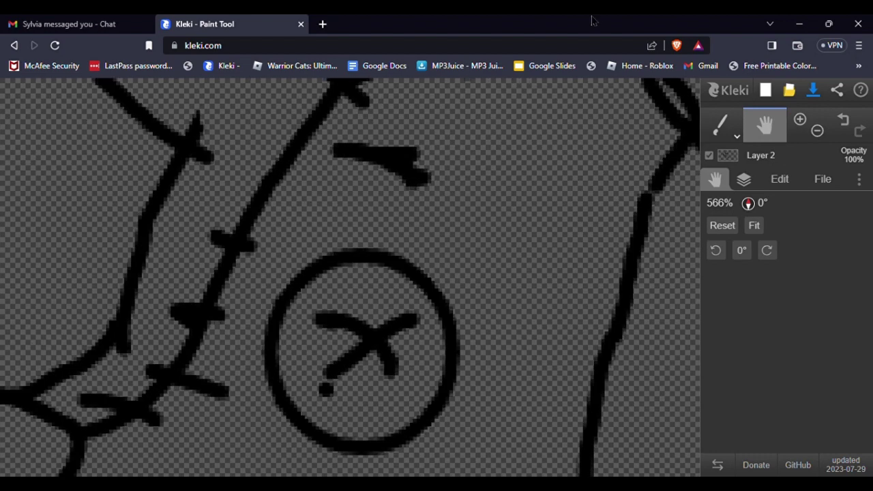
{"action": "left_click_drag", "start_coordinate": [508, 230], "coordinate": [430, 182]}
{"action": "left_click", "coordinate": [720, 125]}
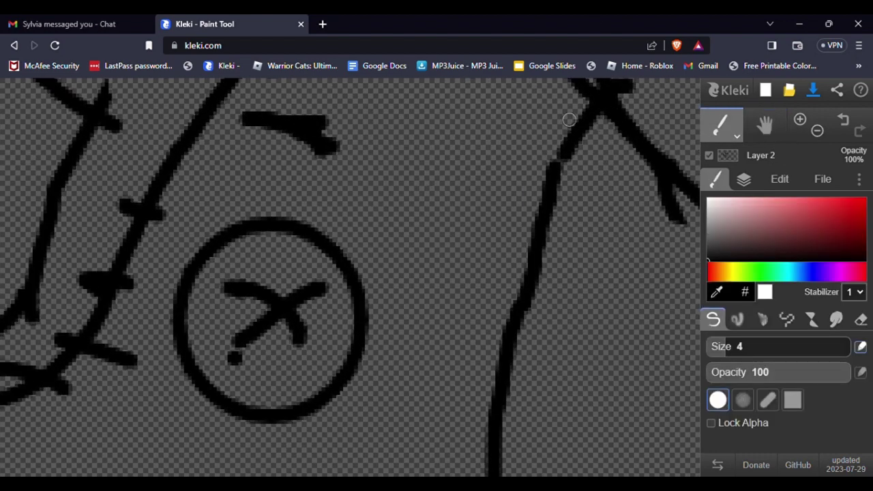
{"action": "left_click_drag", "start_coordinate": [560, 123], "coordinate": [623, 148]}
{"action": "left_click_drag", "start_coordinate": [522, 165], "coordinate": [605, 182]}
{"action": "left_click_drag", "start_coordinate": [522, 225], "coordinate": [573, 253]}
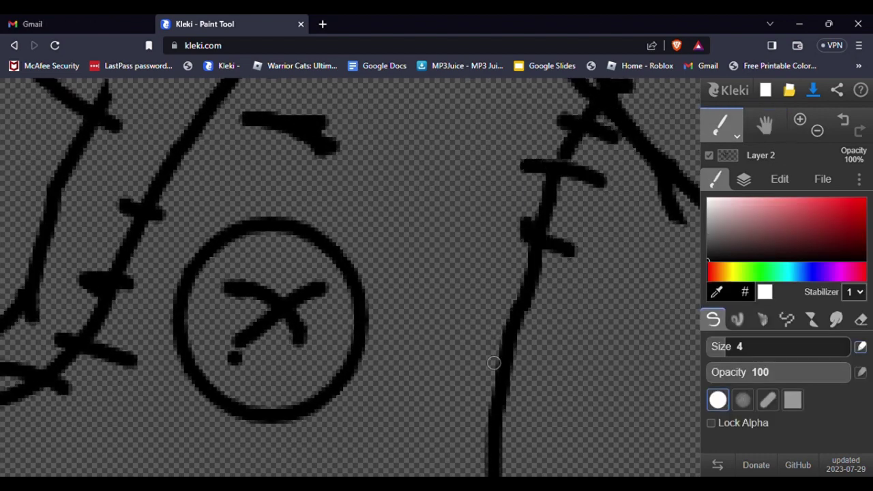
{"action": "left_click_drag", "start_coordinate": [491, 364], "coordinate": [542, 362]}
- Extend the neck's top line and stitch the neck seam with five cross strokes
{"action": "left_click", "coordinate": [765, 124]}
{"action": "mouse_move", "coordinate": [618, 250]}
{"action": "left_mouse_down"}
{"action": "mouse_move", "coordinate": [536, 282]}
{"action": "mouse_move", "coordinate": [563, 198]}
{"action": "mouse_move", "coordinate": [588, 189]}
{"action": "left_mouse_up"}
{"action": "key", "text": "b"}
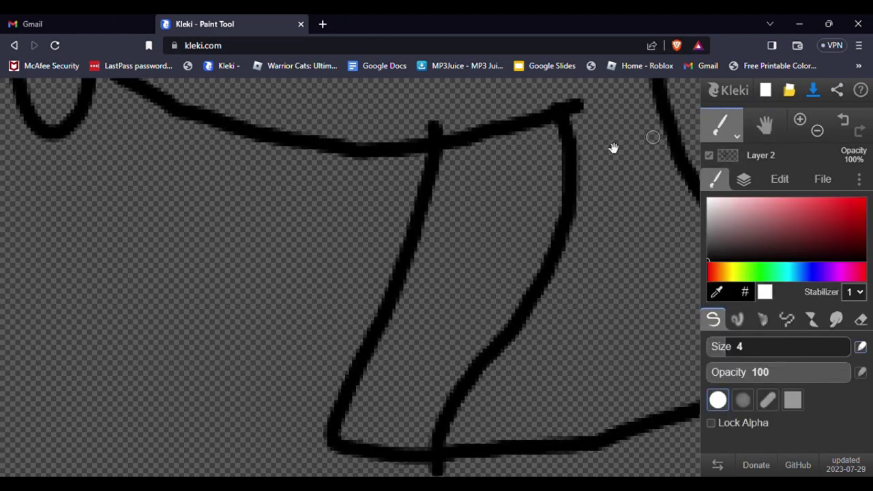
{"action": "left_click_drag", "start_coordinate": [566, 100], "coordinate": [675, 79]}
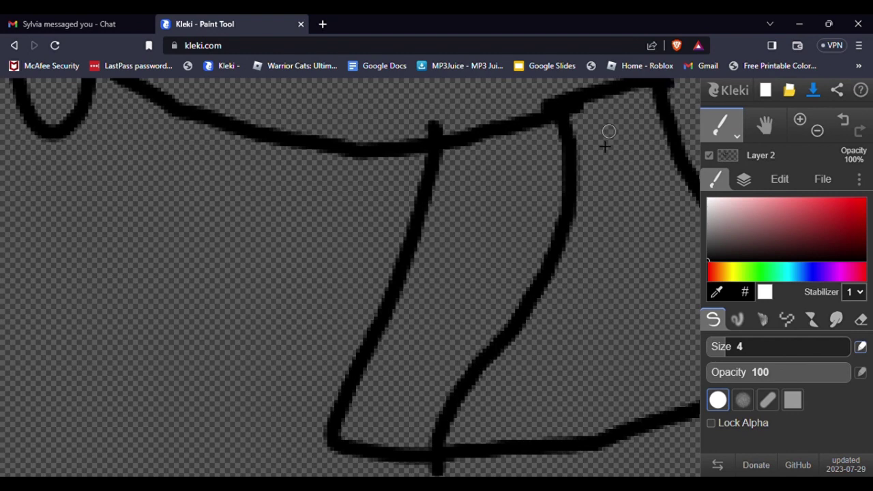
{"action": "left_click_drag", "start_coordinate": [553, 142], "coordinate": [620, 179]}
{"action": "left_click_drag", "start_coordinate": [535, 186], "coordinate": [587, 212]}
{"action": "left_click_drag", "start_coordinate": [529, 259], "coordinate": [586, 304]}
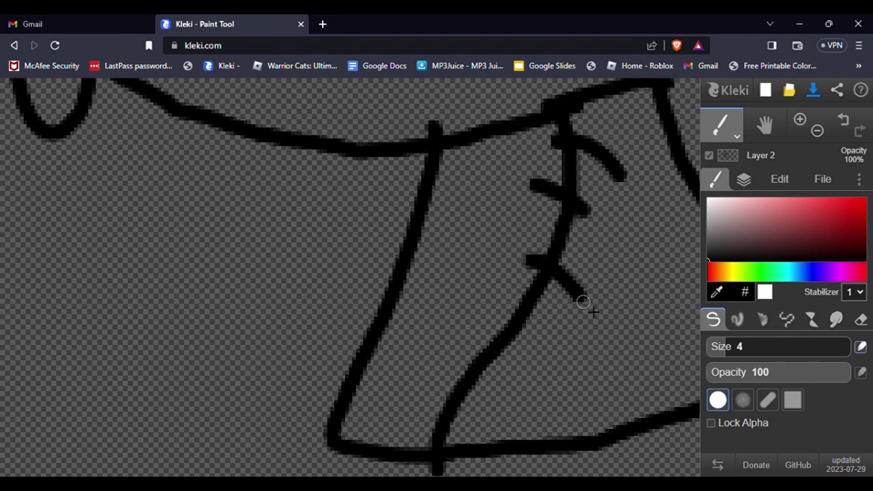
{"action": "left_click_drag", "start_coordinate": [462, 313], "coordinate": [505, 345]}
{"action": "left_click_drag", "start_coordinate": [431, 381], "coordinate": [508, 395]}
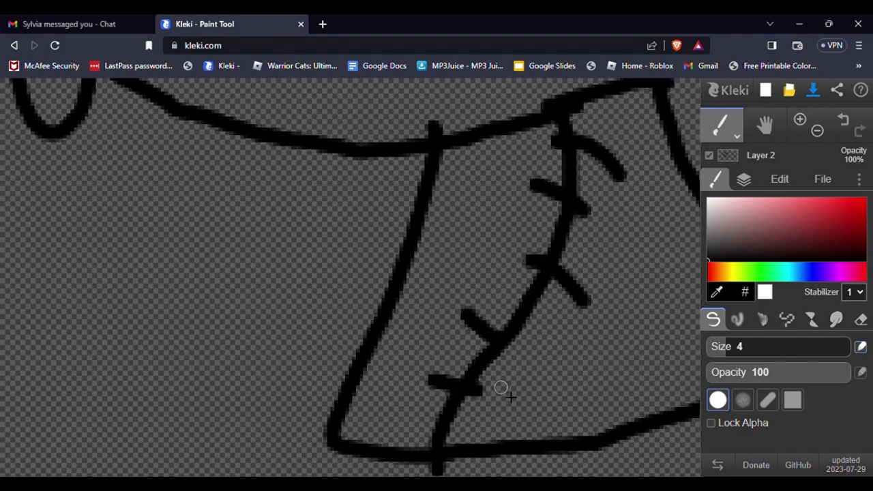
{"action": "left_click", "coordinate": [800, 121]}
{"action": "left_click", "coordinate": [817, 131]}
{"action": "left_click", "coordinate": [817, 131]}
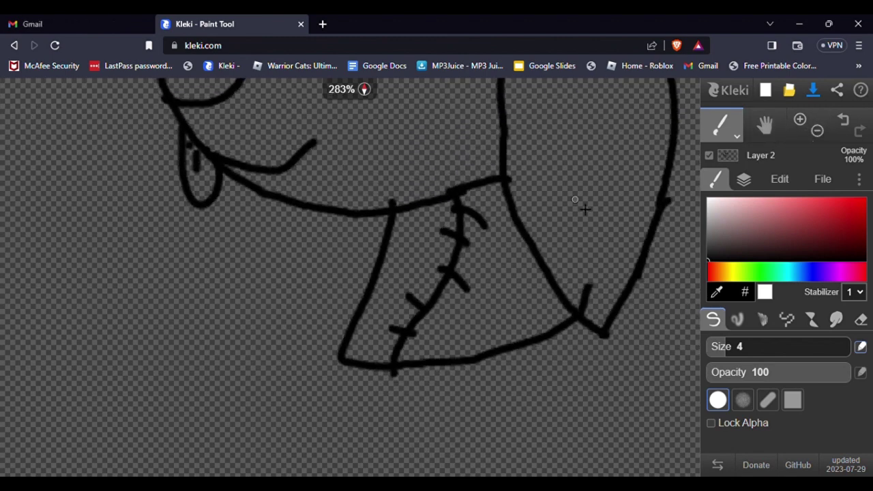
- Bring the head back into view, try two strokes near the ear, then undo them
{"action": "left_click", "coordinate": [817, 130]}
{"action": "left_click", "coordinate": [765, 129]}
{"action": "mouse_move", "coordinate": [575, 213]}
{"action": "left_mouse_down"}
{"action": "mouse_move", "coordinate": [559, 333]}
{"action": "mouse_move", "coordinate": [475, 325]}
{"action": "mouse_move", "coordinate": [576, 302]}
{"action": "mouse_move", "coordinate": [626, 339]}
{"action": "mouse_move", "coordinate": [596, 271]}
{"action": "mouse_move", "coordinate": [616, 326]}
{"action": "left_mouse_up"}
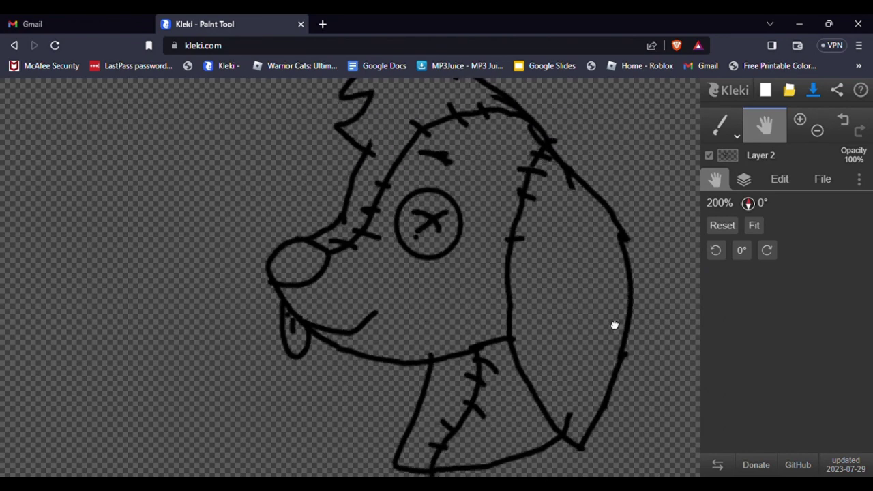
{"action": "left_click", "coordinate": [737, 138]}
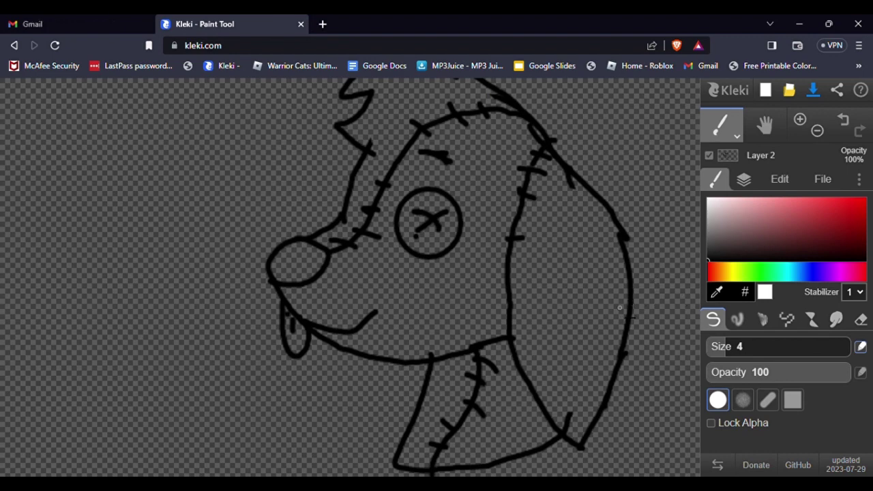
{"action": "left_click_drag", "start_coordinate": [620, 307], "coordinate": [559, 283]}
{"action": "left_click_drag", "start_coordinate": [607, 277], "coordinate": [627, 263]}
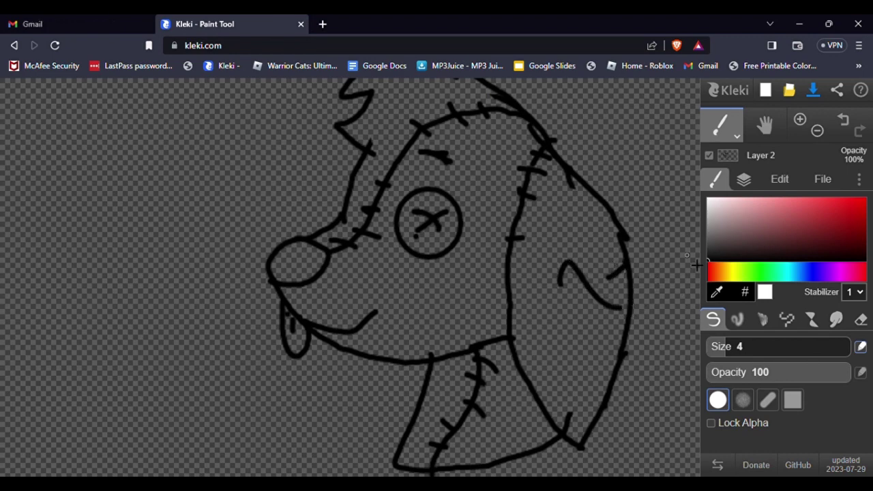
{"action": "left_click", "coordinate": [840, 124]}
{"action": "left_click", "coordinate": [839, 124]}
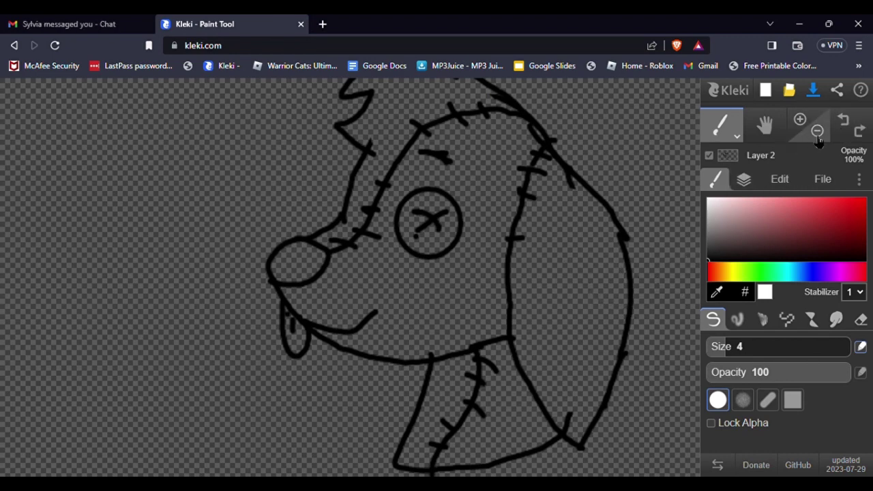
- Draw a small scribbled loop just right of the top of the head
{"action": "left_click", "coordinate": [818, 131]}
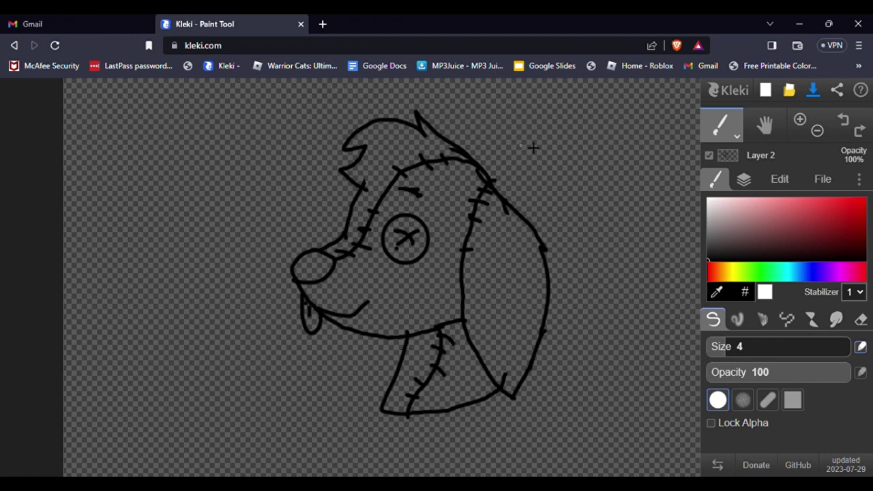
{"action": "mouse_move", "coordinate": [550, 169]}
{"action": "left_mouse_down"}
{"action": "mouse_move", "coordinate": [551, 192]}
{"action": "mouse_move", "coordinate": [566, 168]}
{"action": "mouse_move", "coordinate": [544, 162]}
{"action": "mouse_move", "coordinate": [561, 205]}
{"action": "mouse_move", "coordinate": [549, 174]}
{"action": "mouse_move", "coordinate": [570, 175]}
{"action": "mouse_move", "coordinate": [549, 182]}
{"action": "mouse_move", "coordinate": [596, 198]}
{"action": "left_mouse_up"}
{"action": "mouse_move", "coordinate": [572, 151]}
{"action": "left_mouse_down"}
{"action": "mouse_move", "coordinate": [529, 200]}
{"action": "mouse_move", "coordinate": [591, 191]}
{"action": "left_mouse_up"}
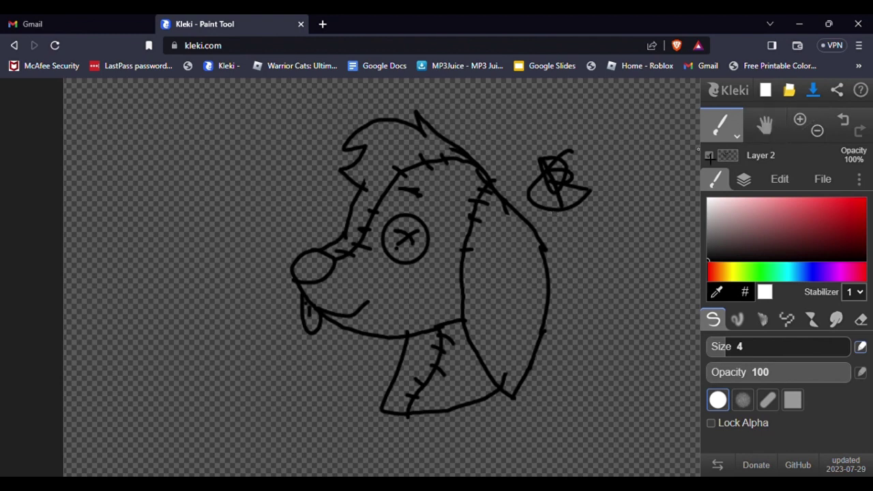
- Shift the drawing left and add a new layer
{"action": "left_click", "coordinate": [765, 123]}
{"action": "left_click_drag", "start_coordinate": [604, 243], "coordinate": [344, 273]}
{"action": "left_click", "coordinate": [743, 178]}
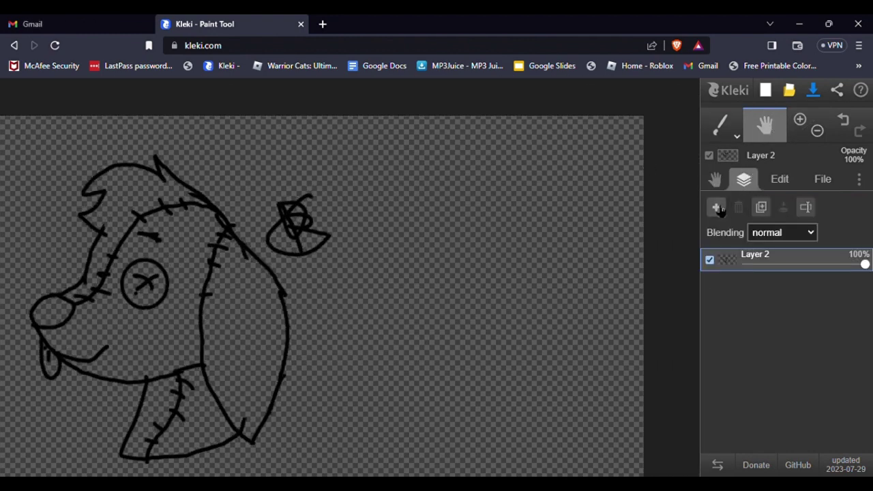
{"action": "left_click", "coordinate": [717, 208]}
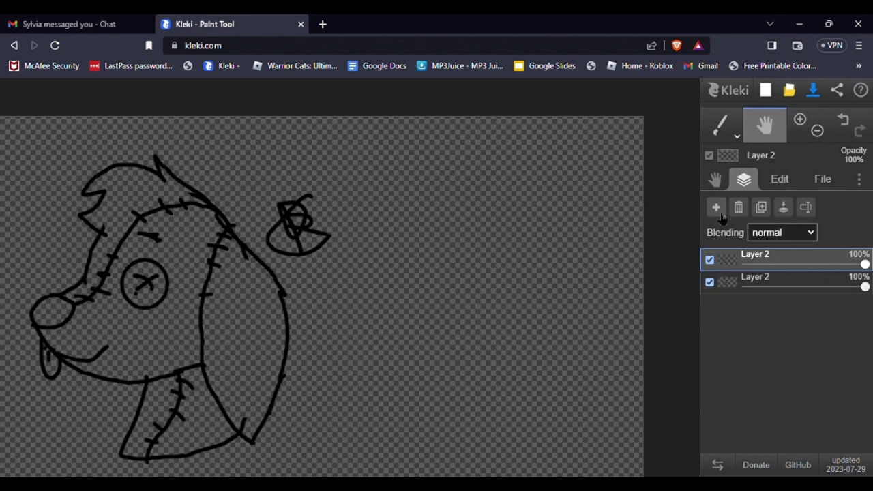
- Draw a red ellipse-tool circle to the right of the dog's head
{"action": "left_click", "coordinate": [730, 129]}
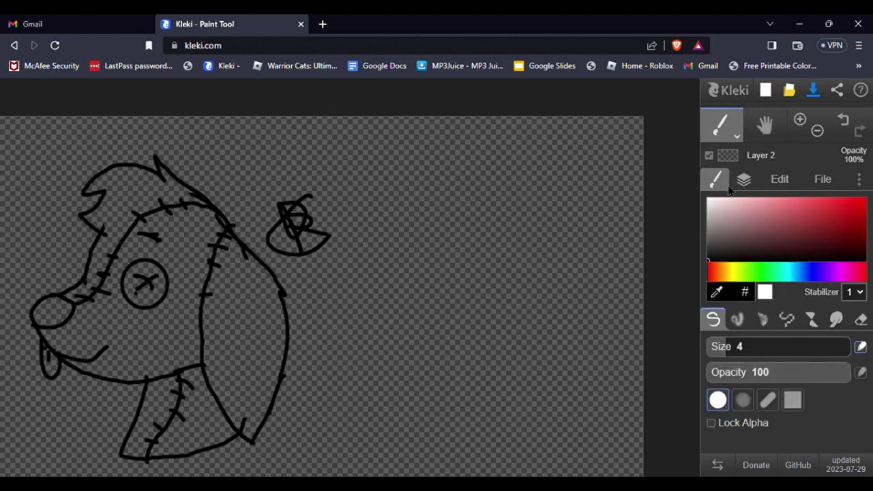
{"action": "left_click", "coordinate": [728, 131]}
{"action": "left_click", "coordinate": [722, 264]}
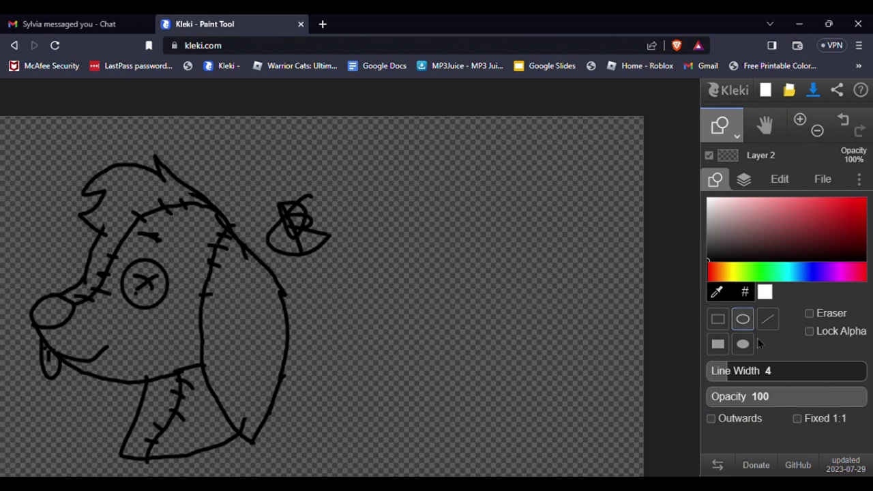
{"action": "left_click_drag", "start_coordinate": [445, 129], "coordinate": [583, 267]}
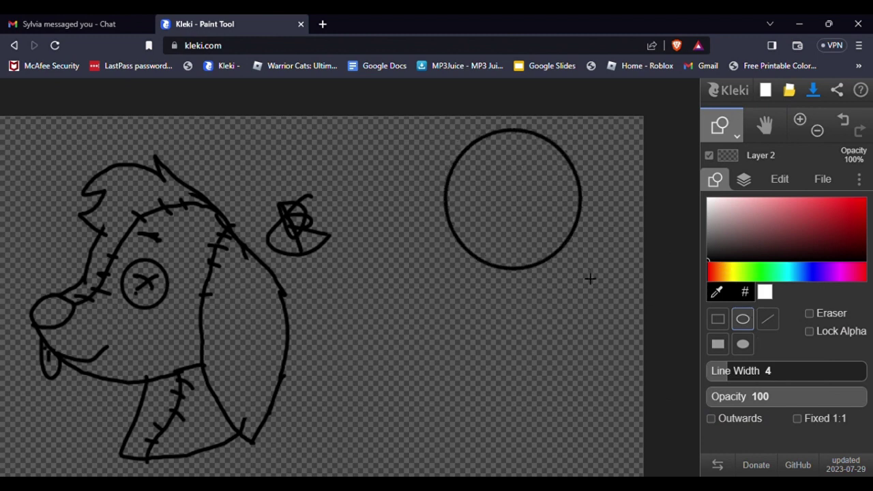
{"action": "left_click", "coordinate": [844, 120]}
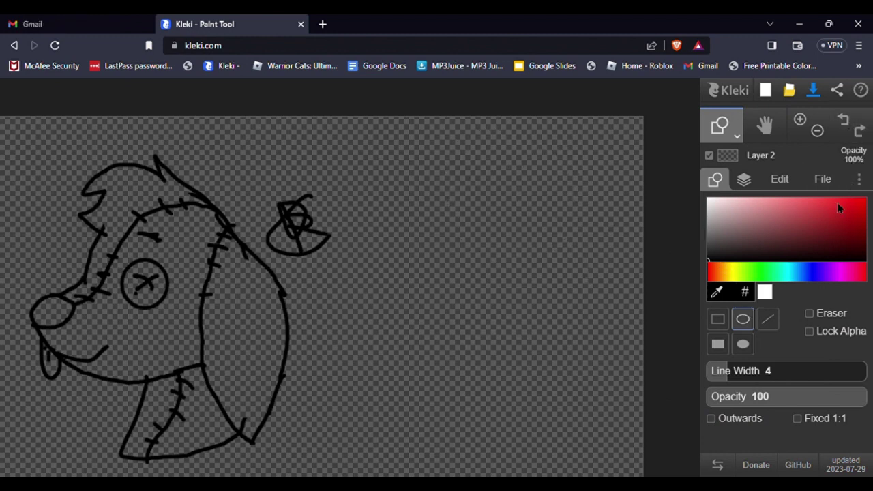
{"action": "left_click", "coordinate": [863, 199]}
{"action": "left_click_drag", "start_coordinate": [466, 129], "coordinate": [613, 280]}
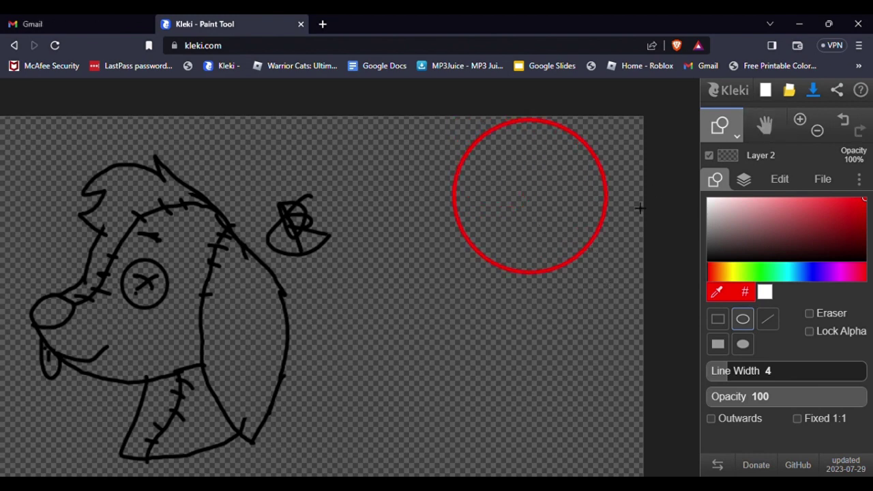
- Draw a second red circle below the first one
{"action": "left_click", "coordinate": [761, 142]}
{"action": "left_click_drag", "start_coordinate": [588, 273], "coordinate": [623, 132]}
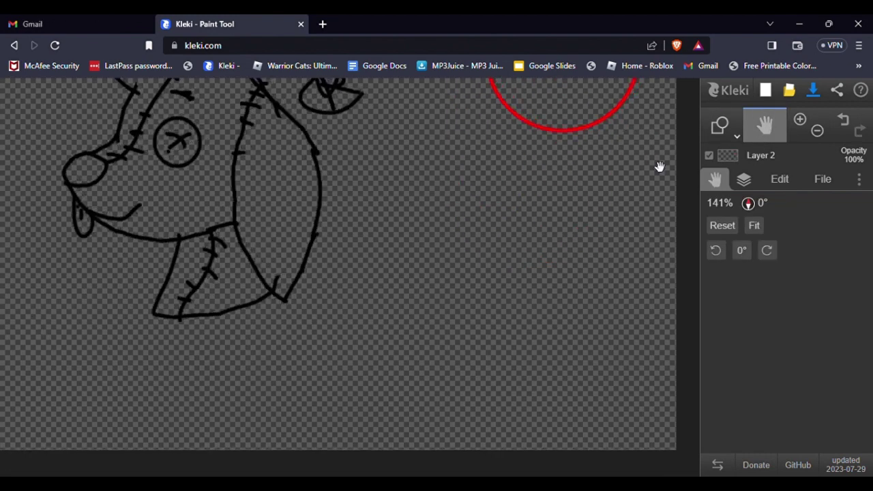
{"action": "left_click", "coordinate": [720, 139]}
{"action": "left_click_drag", "start_coordinate": [506, 179], "coordinate": [657, 343]}
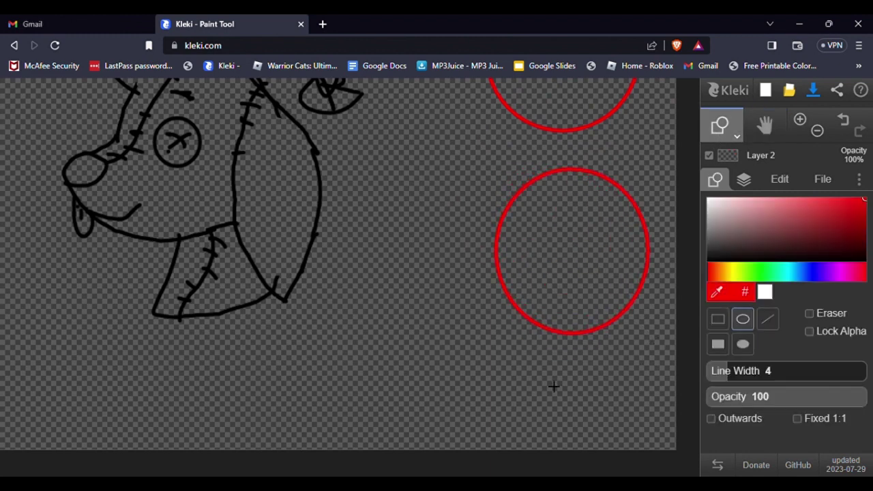
{"action": "left_click", "coordinate": [721, 130]}
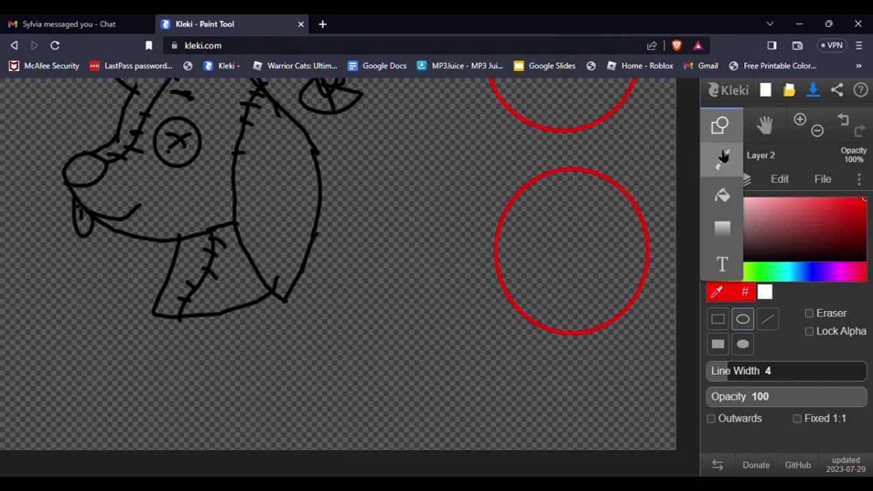
{"action": "left_click", "coordinate": [722, 151]}
- Draw red vertical and horizontal guides through the lower circle and blob the crossing point
{"action": "left_click_drag", "start_coordinate": [578, 169], "coordinate": [588, 374]}
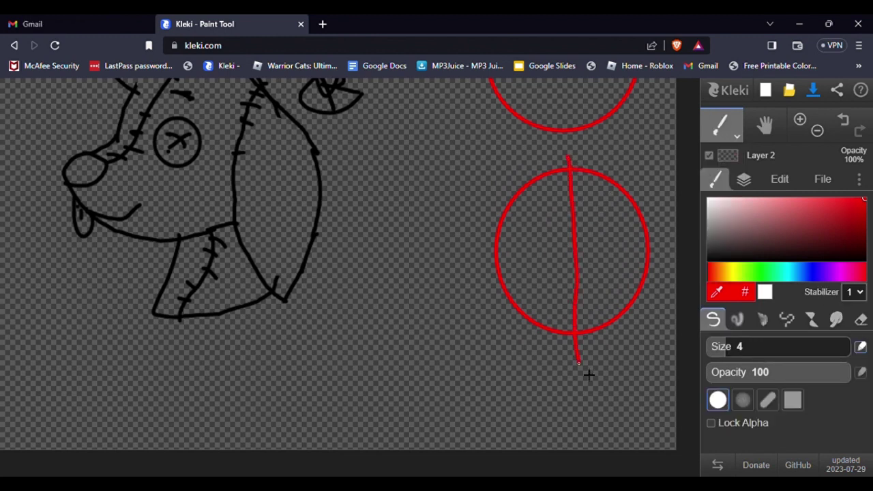
{"action": "left_click_drag", "start_coordinate": [465, 266], "coordinate": [663, 232]}
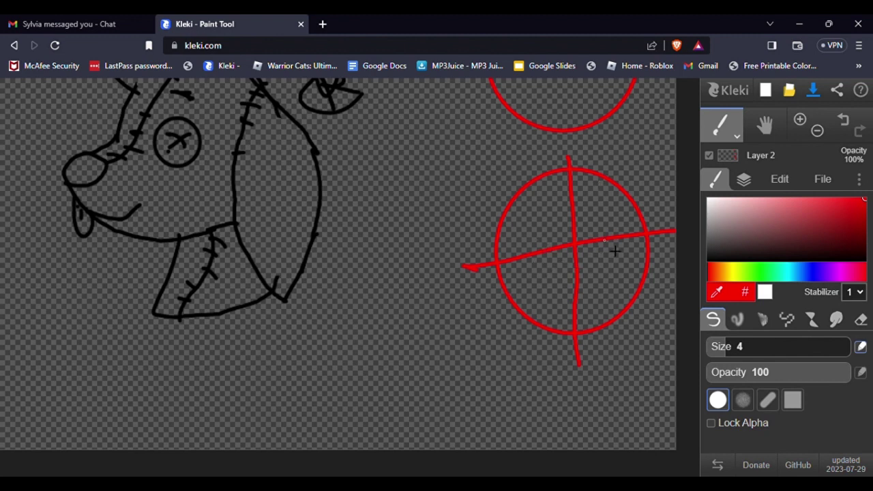
{"action": "mouse_move", "coordinate": [598, 250]}
{"action": "left_mouse_down"}
{"action": "mouse_move", "coordinate": [608, 251]}
{"action": "mouse_move", "coordinate": [596, 251]}
{"action": "left_mouse_up"}
{"action": "left_click", "coordinate": [763, 124]}
{"action": "left_click_drag", "start_coordinate": [640, 186], "coordinate": [627, 334]}
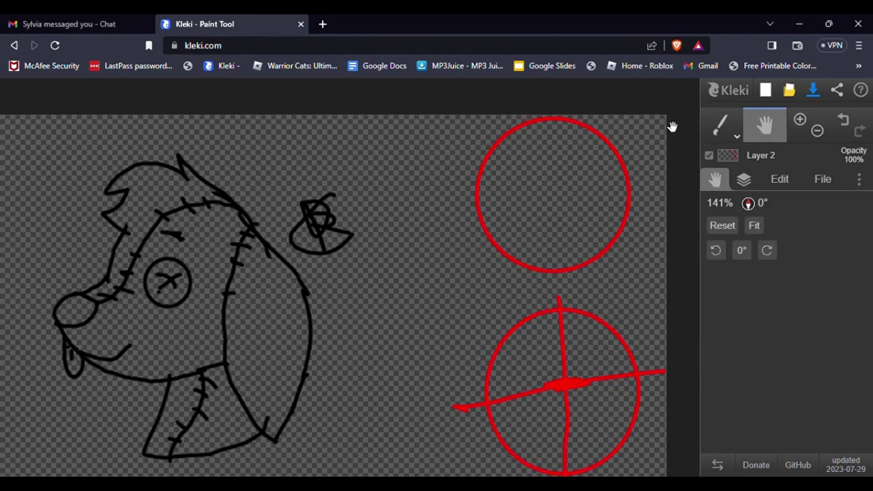
- Draw a vertical and a curved horizontal red guide through the upper circle, plus a short red mark
{"action": "left_click", "coordinate": [737, 126]}
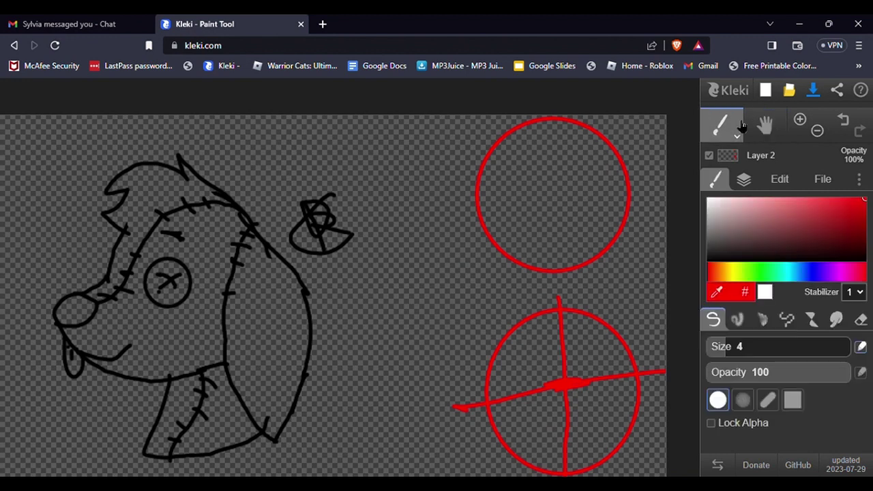
{"action": "left_click_drag", "start_coordinate": [556, 130], "coordinate": [561, 278]}
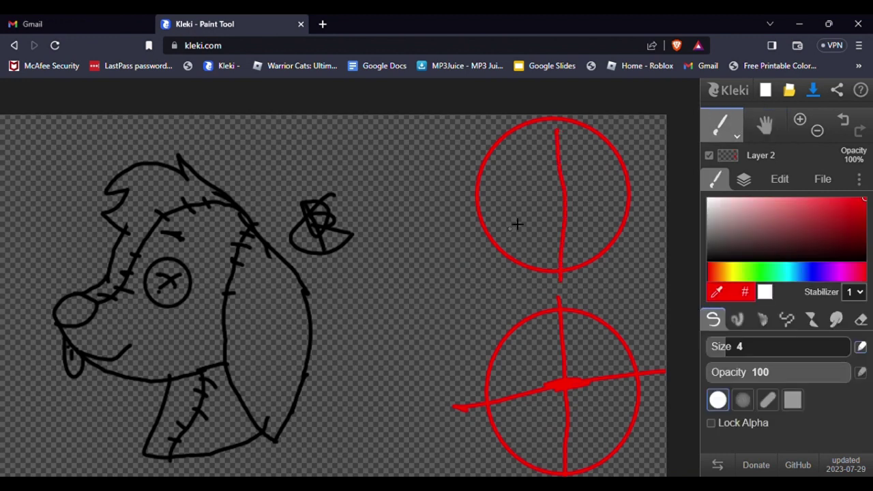
{"action": "mouse_move", "coordinate": [471, 218]}
{"action": "left_mouse_down"}
{"action": "mouse_move", "coordinate": [546, 233]}
{"action": "mouse_move", "coordinate": [633, 205]}
{"action": "left_mouse_up"}
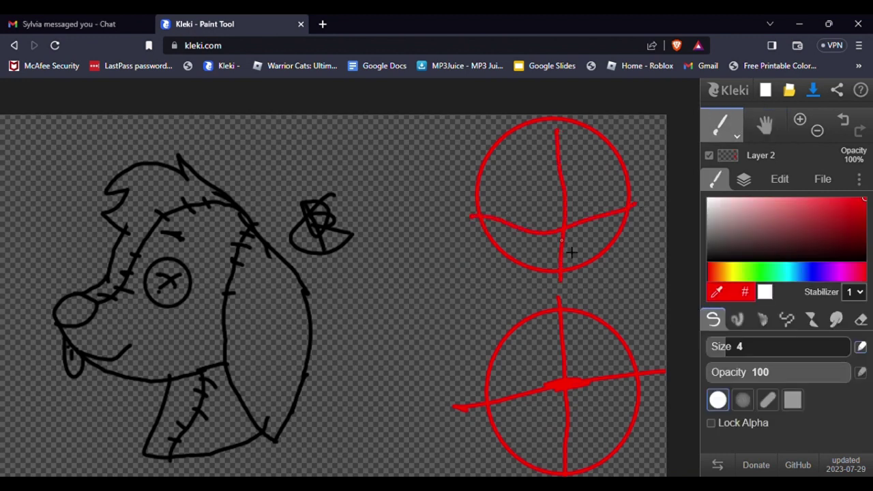
{"action": "left_click_drag", "start_coordinate": [544, 254], "coordinate": [579, 245]}
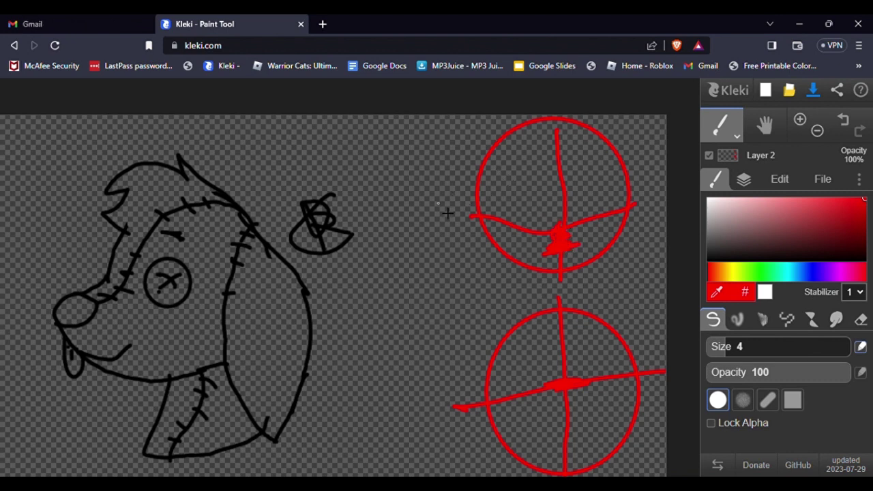
{"action": "left_click", "coordinate": [757, 130]}
{"action": "mouse_move", "coordinate": [287, 373]}
{"action": "left_mouse_down"}
{"action": "mouse_move", "coordinate": [345, 238]}
{"action": "mouse_move", "coordinate": [517, 209]}
{"action": "mouse_move", "coordinate": [534, 237]}
{"action": "mouse_move", "coordinate": [429, 317]}
{"action": "mouse_move", "coordinate": [306, 364]}
{"action": "mouse_move", "coordinate": [286, 335]}
{"action": "mouse_move", "coordinate": [297, 307]}
{"action": "mouse_move", "coordinate": [296, 318]}
{"action": "mouse_move", "coordinate": [402, 284]}
{"action": "mouse_move", "coordinate": [447, 309]}
{"action": "mouse_move", "coordinate": [409, 302]}
{"action": "mouse_move", "coordinate": [452, 306]}
{"action": "mouse_move", "coordinate": [487, 191]}
{"action": "mouse_move", "coordinate": [401, 279]}
{"action": "mouse_move", "coordinate": [283, 313]}
{"action": "mouse_move", "coordinate": [280, 324]}
{"action": "left_mouse_up"}
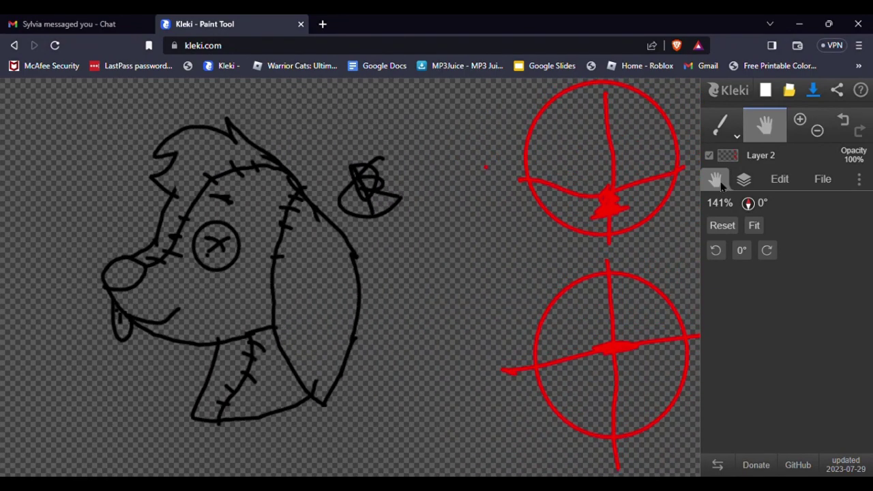
- Zoom out to 100% to show the dog head and both red circles
{"action": "left_click", "coordinate": [816, 132]}
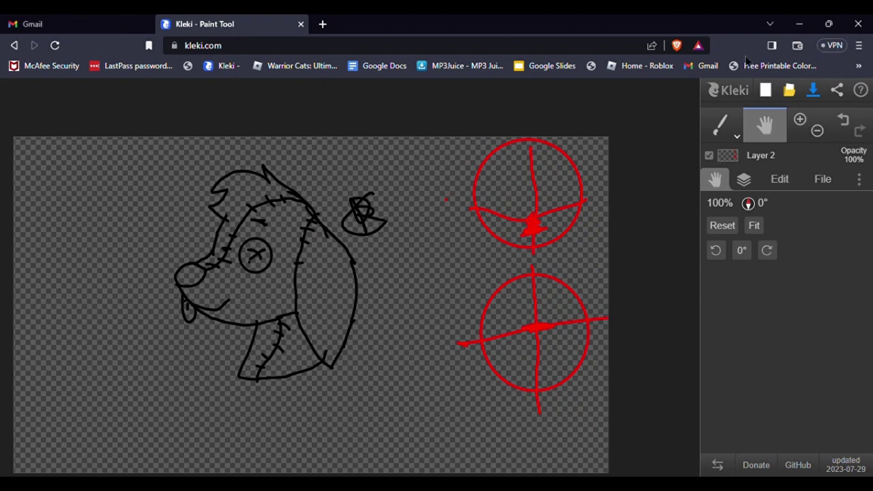